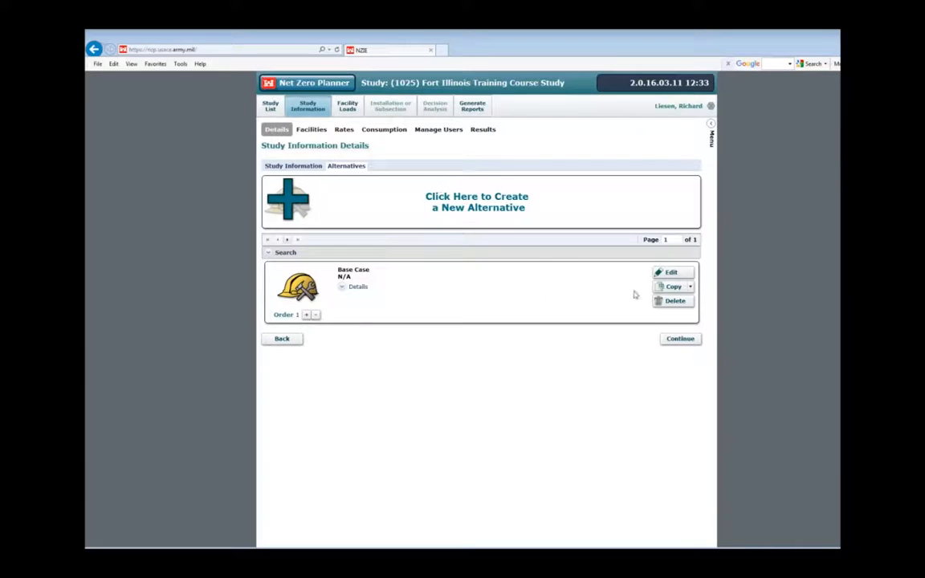
Continue past the study's alternatives and open the input page of the Facility Loads section.
left_click(679, 339)
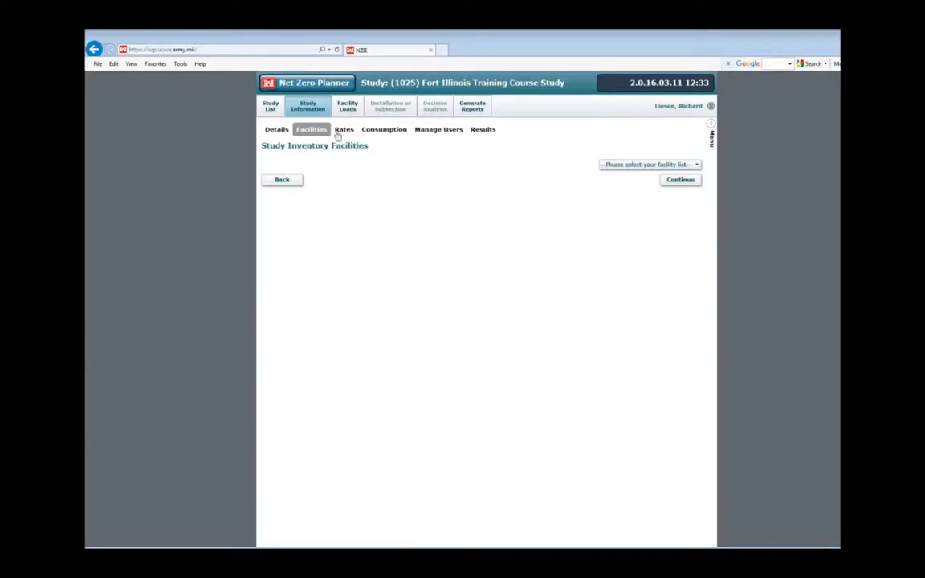
left_click(347, 111)
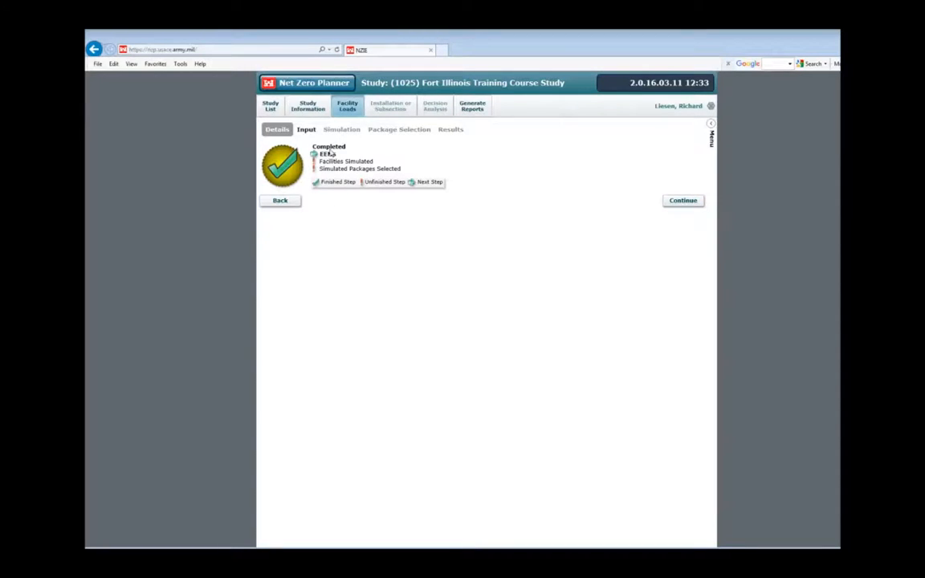
left_click(683, 201)
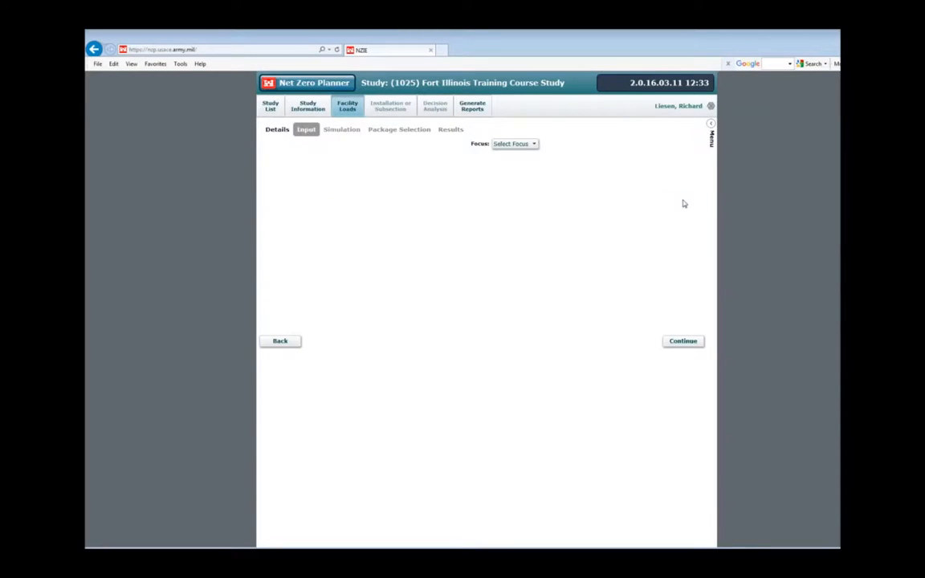
Set the focus to Energy and load the parameters of the Baseline alternative.
left_click(533, 145)
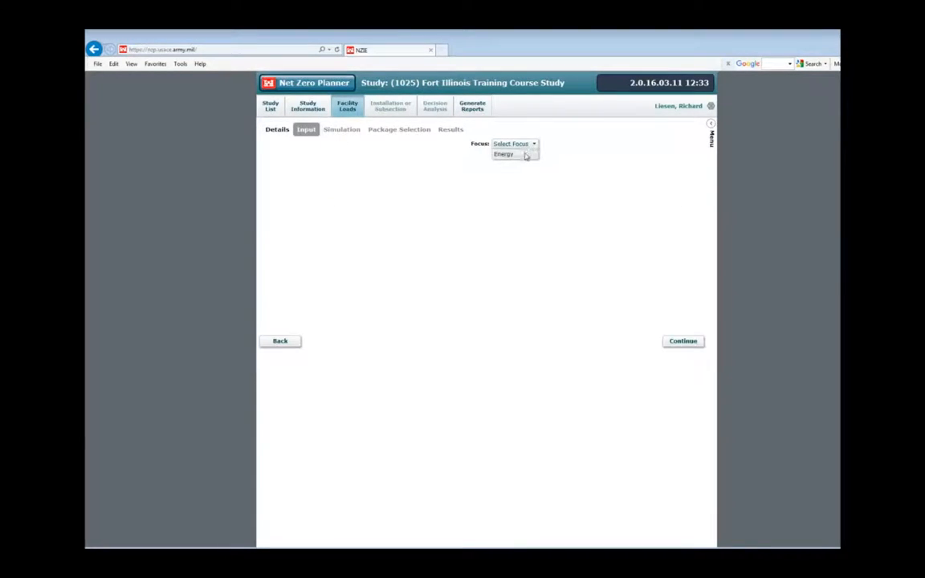
left_click(525, 153)
left_click(680, 145)
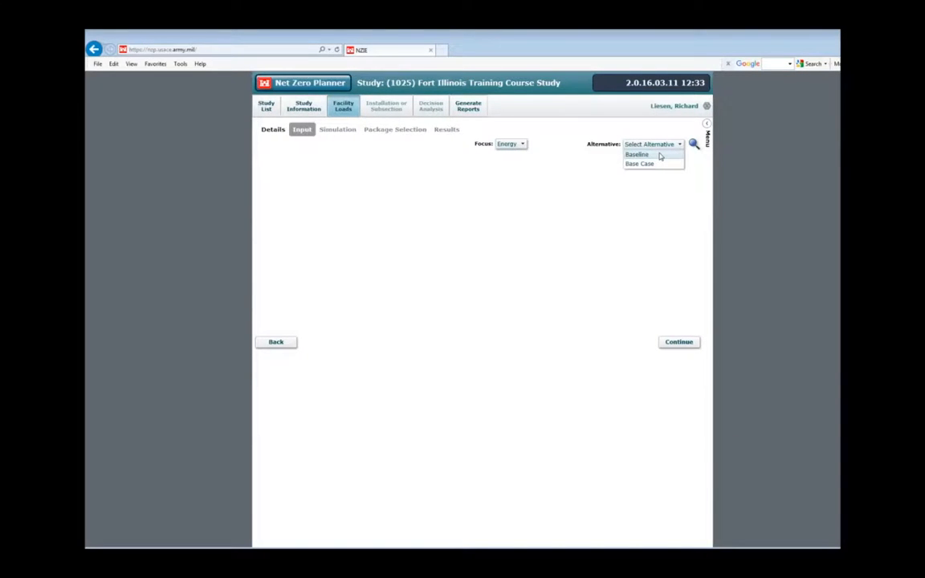
left_click(660, 155)
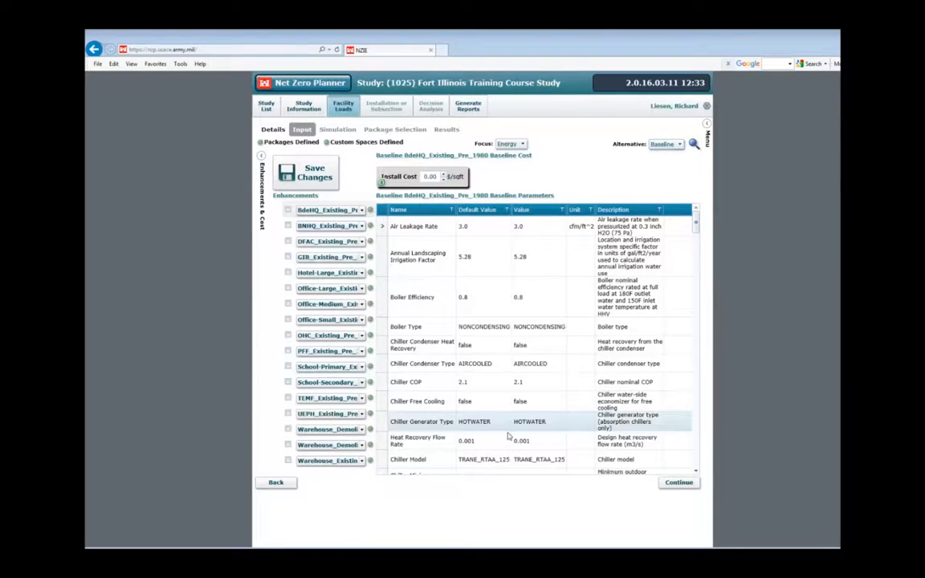
Switch the alternative to Base Case and review the enhancement packages of the BdeHQ_Existing_Pre_1980 facility group.
left_click(679, 144)
left_click(670, 163)
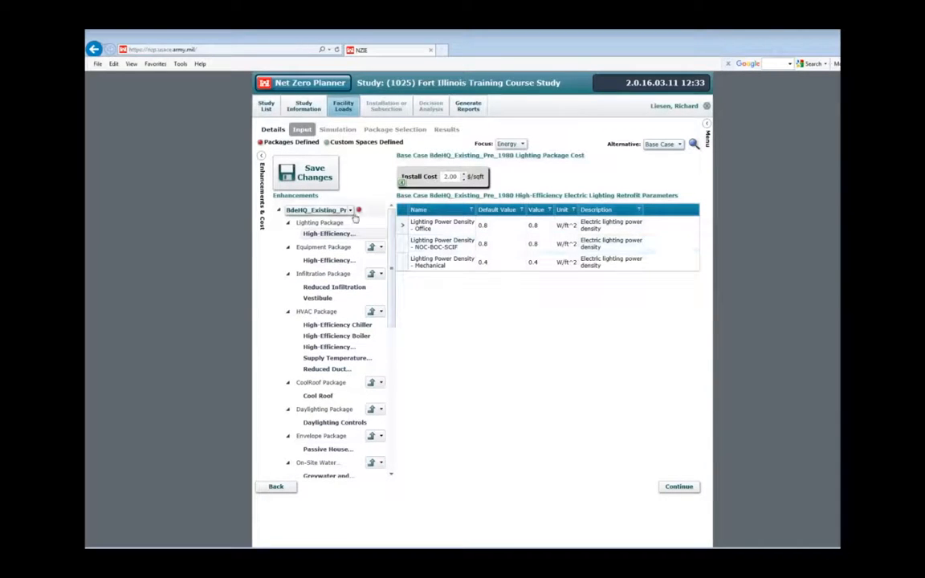
left_click(279, 211)
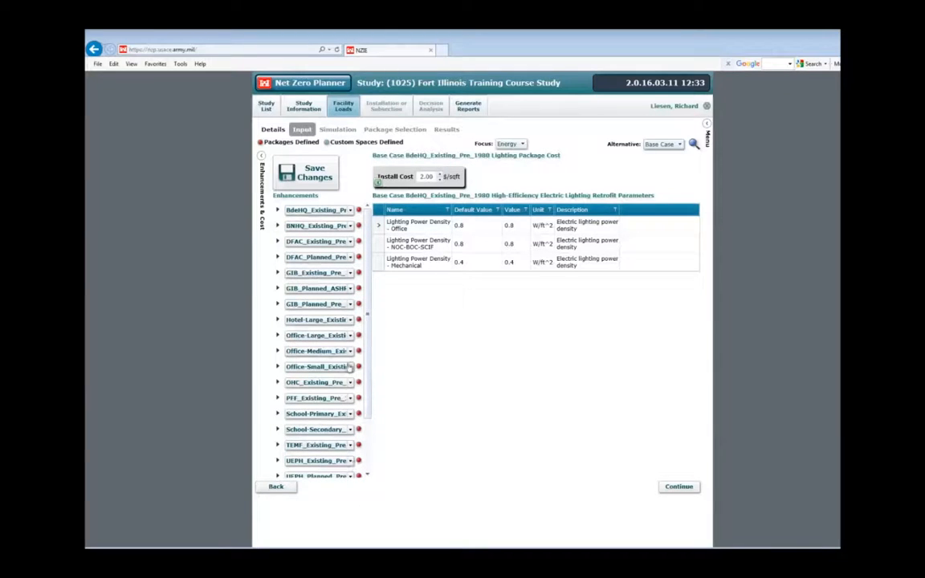
left_click(278, 212)
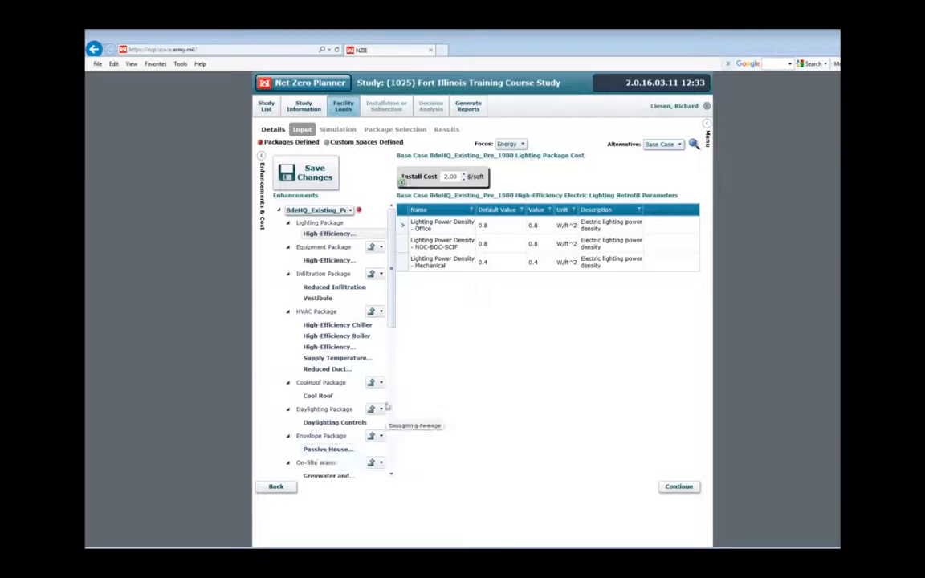
scroll(394, 379, "down", 3)
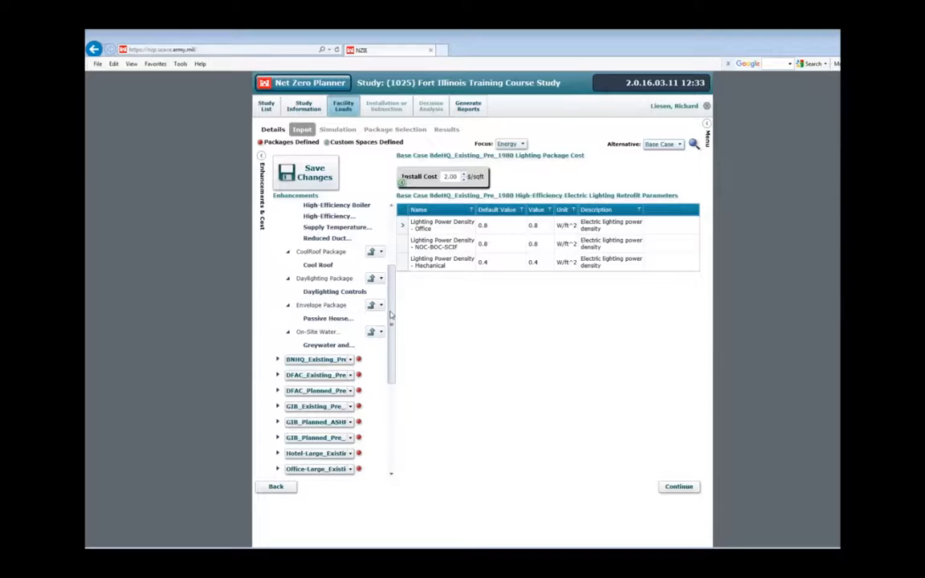
scroll(391, 316, "up", 5)
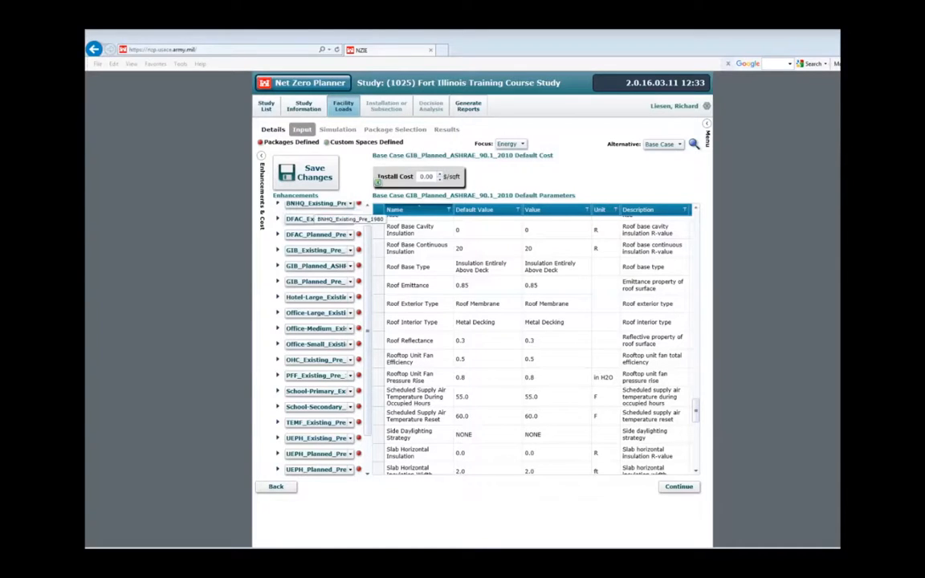
Look through the Base Case facility groups and expand the existing GIB group and GIB_Planned_ASHRAE_90.1_2010.
left_click_drag(368, 249, 369, 229)
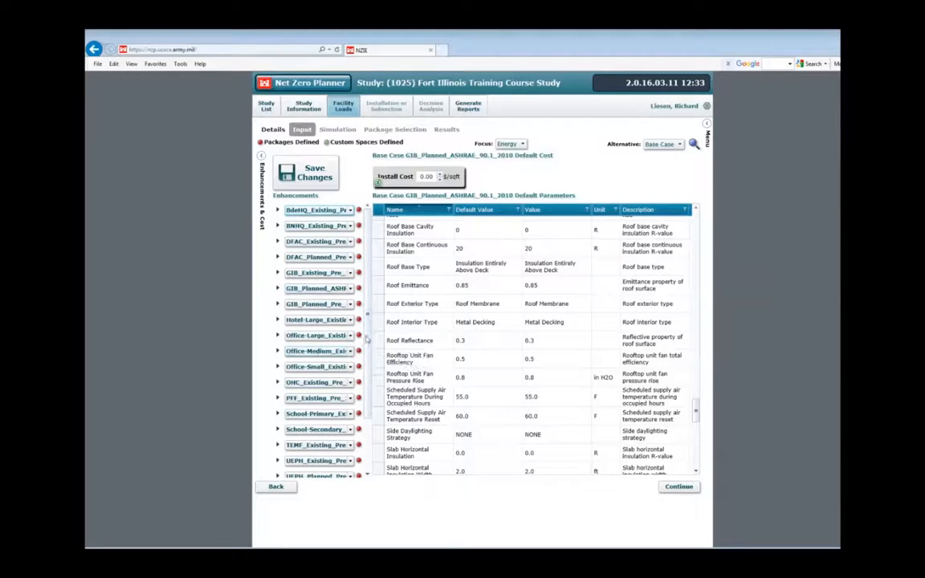
scroll(329, 321, "down", 1)
scroll(329, 337, "down", 3)
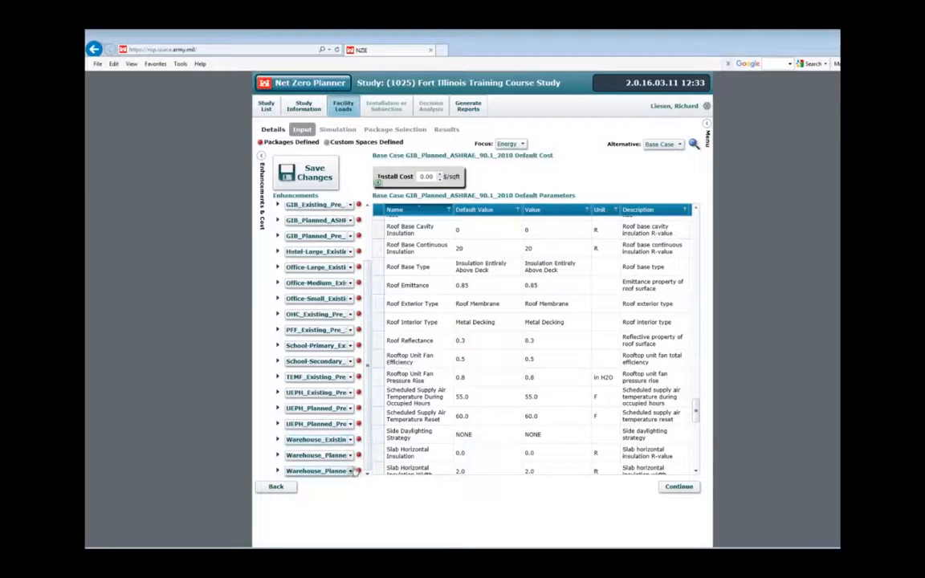
scroll(318, 321, "up", 4)
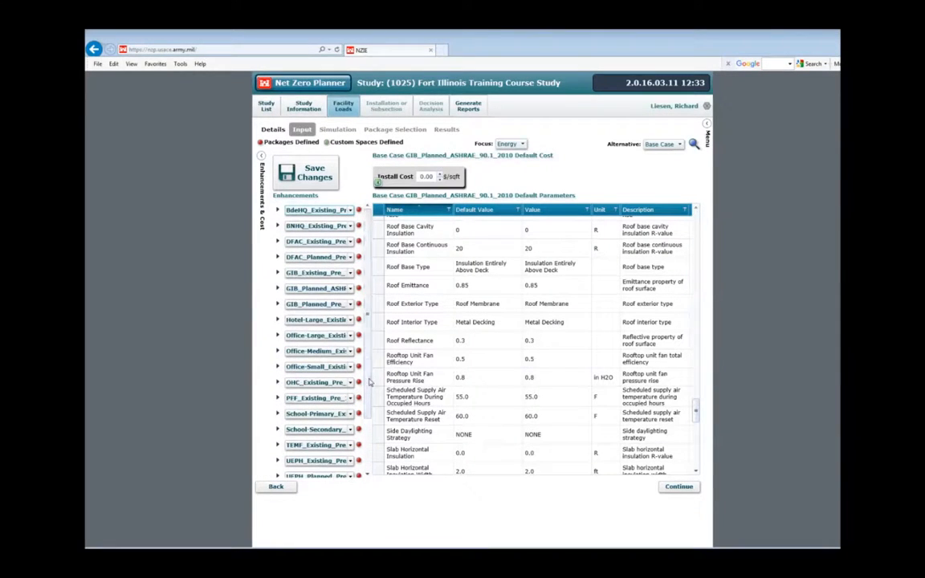
left_click(278, 273)
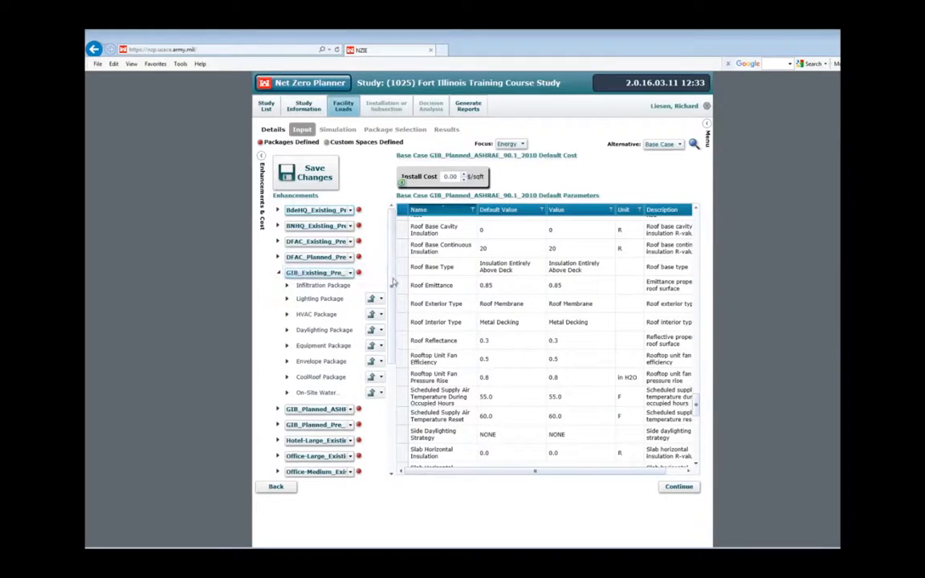
scroll(391, 285, "down", 1)
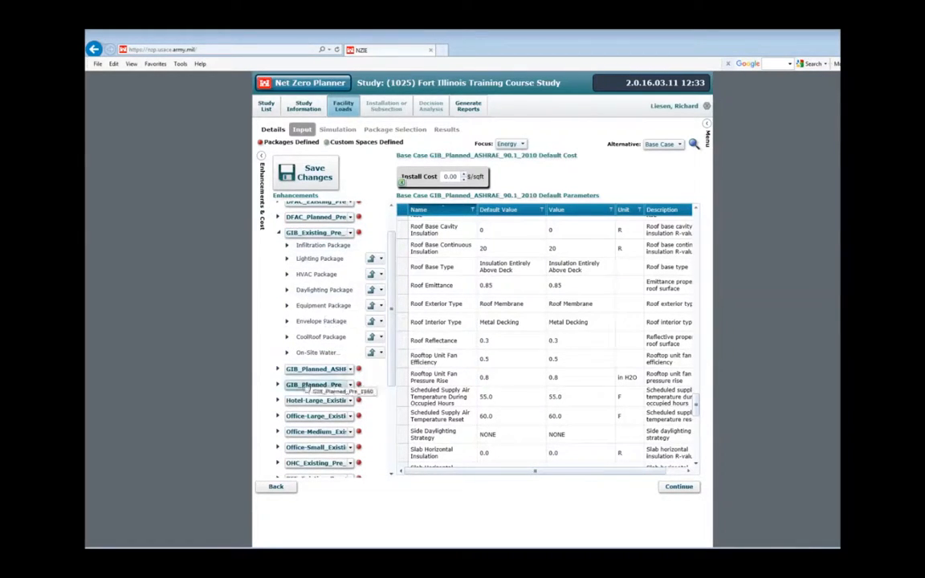
left_click(278, 368)
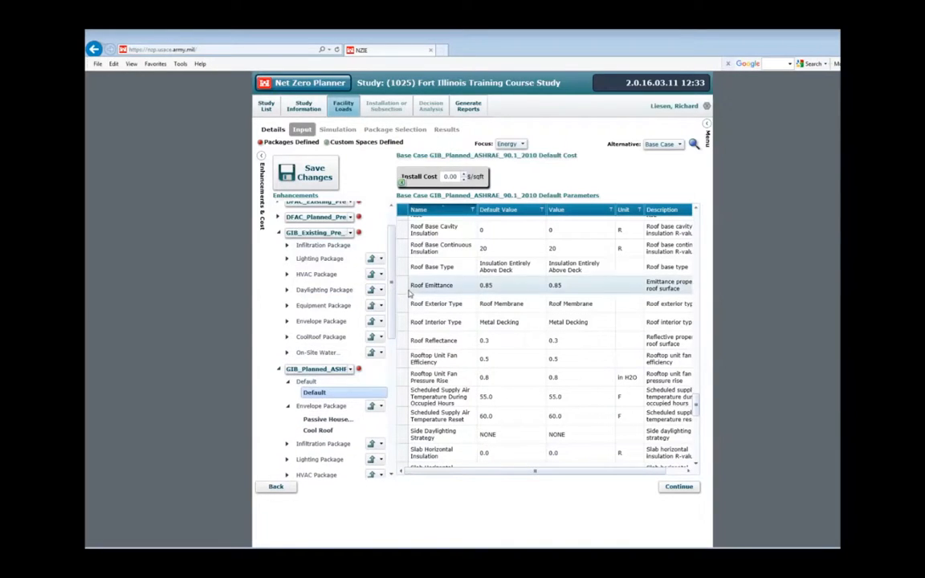
Examine the packages and default parameters of GIB_Planned_ASHRAE_90.1_2010, including its roof insulation values.
scroll(391, 300, "down", 1)
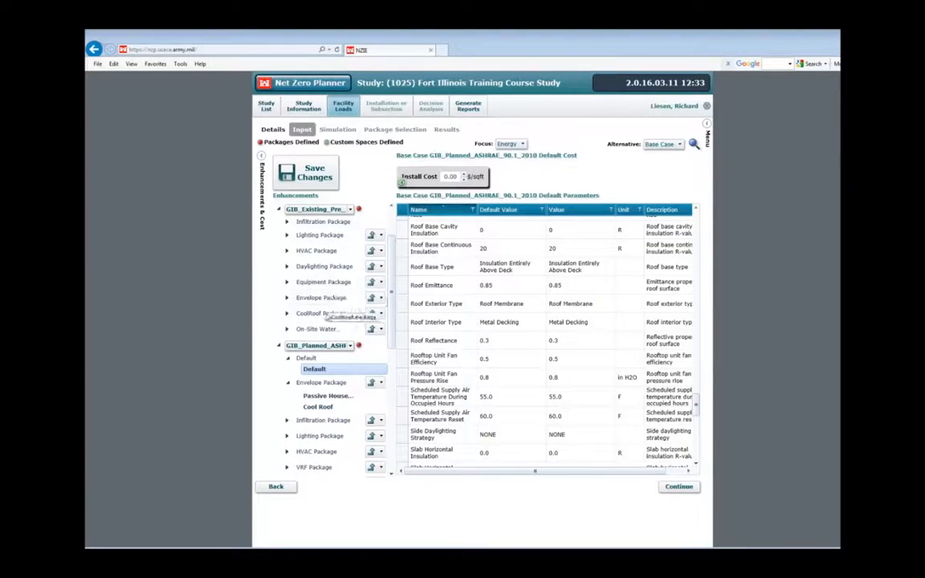
scroll(391, 323, "down", 2)
scroll(392, 323, "down", 5)
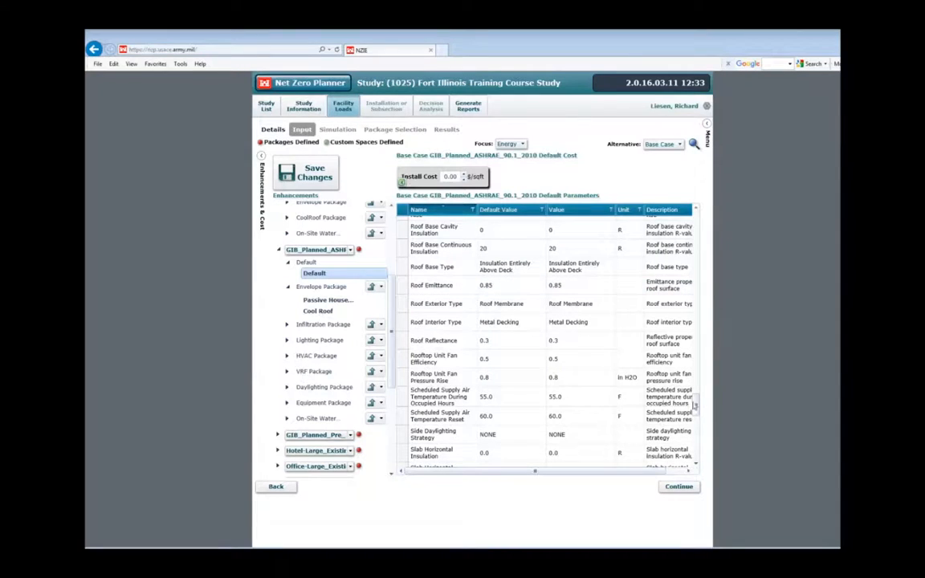
left_click_drag(696, 407, 695, 326)
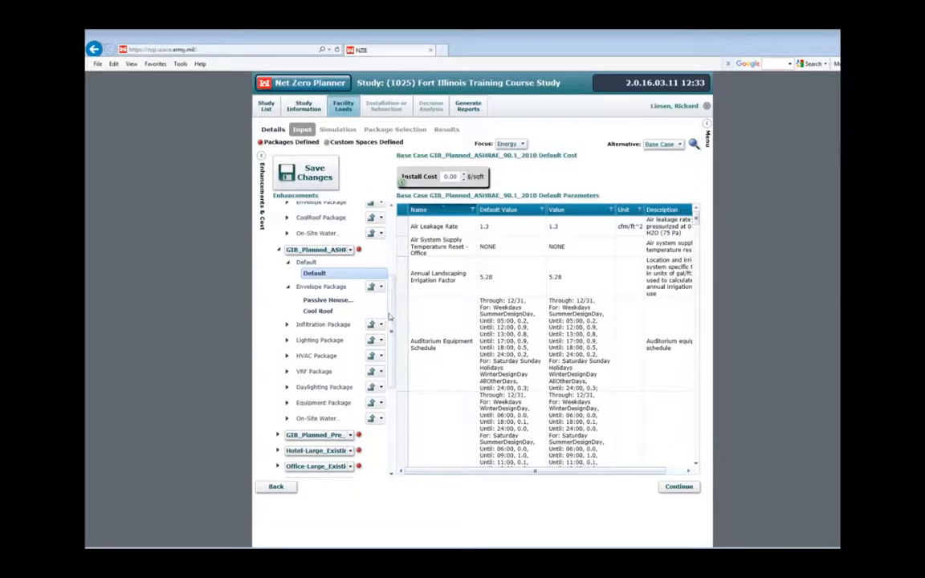
scroll(393, 293, "up", 2)
scroll(392, 292, "up", 2)
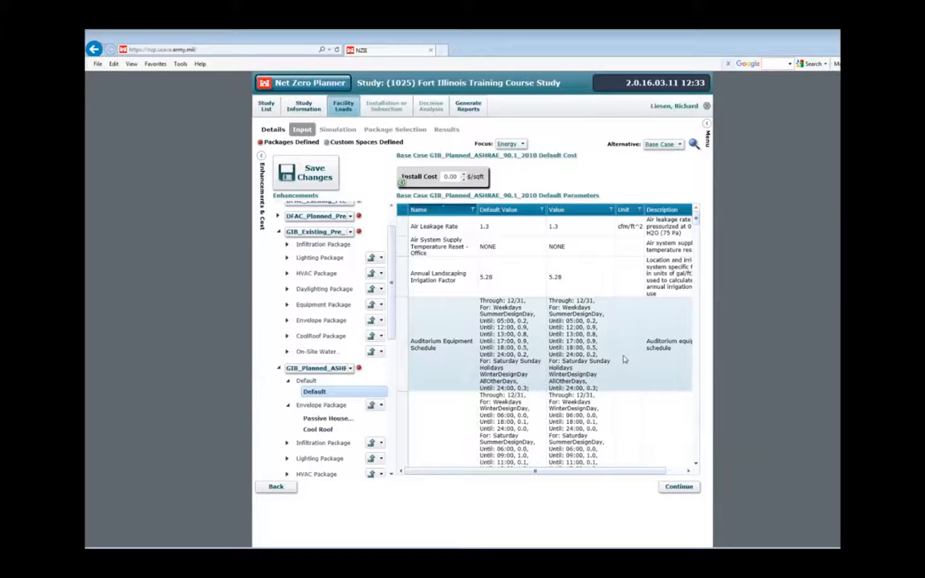
left_click_drag(697, 220, 705, 495)
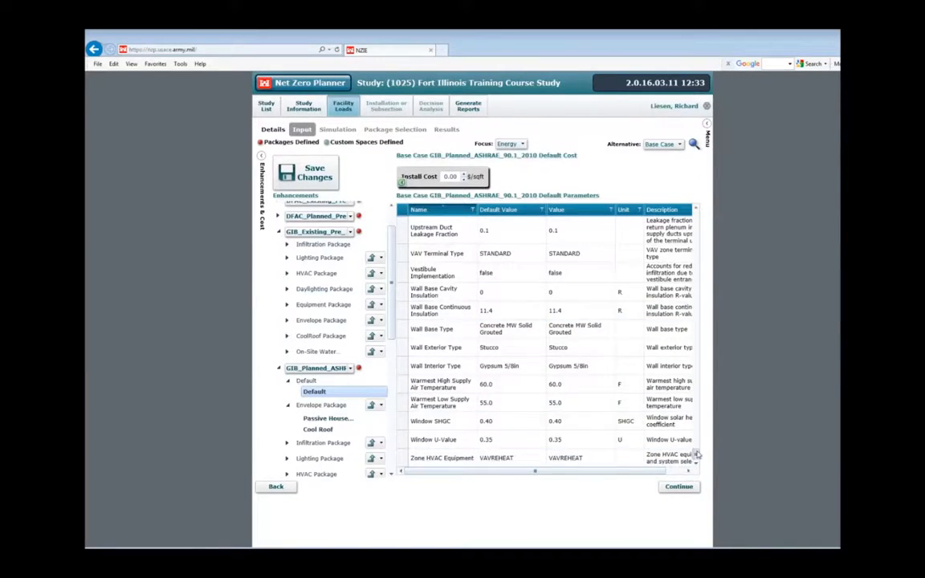
scroll(697, 450, "up", 10)
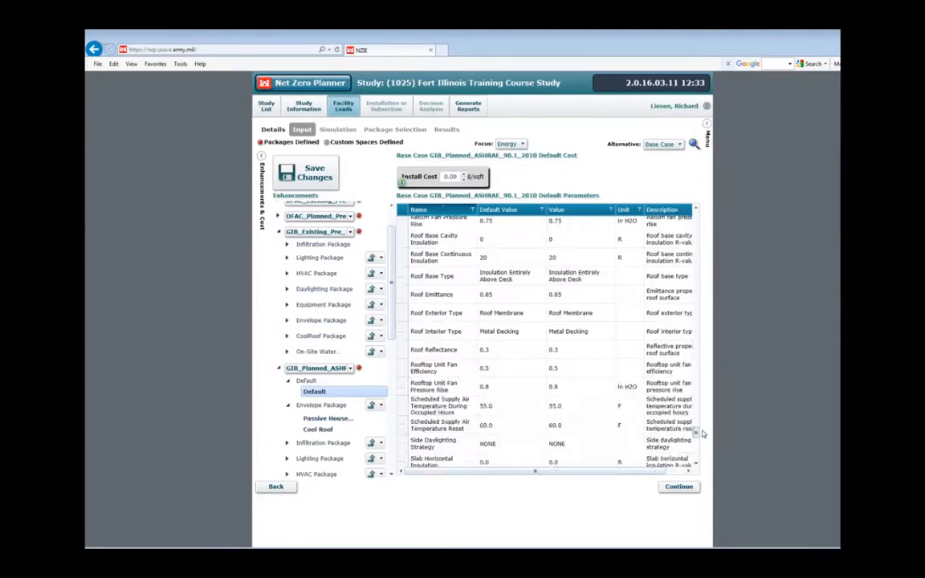
scroll(697, 434, "up", 2)
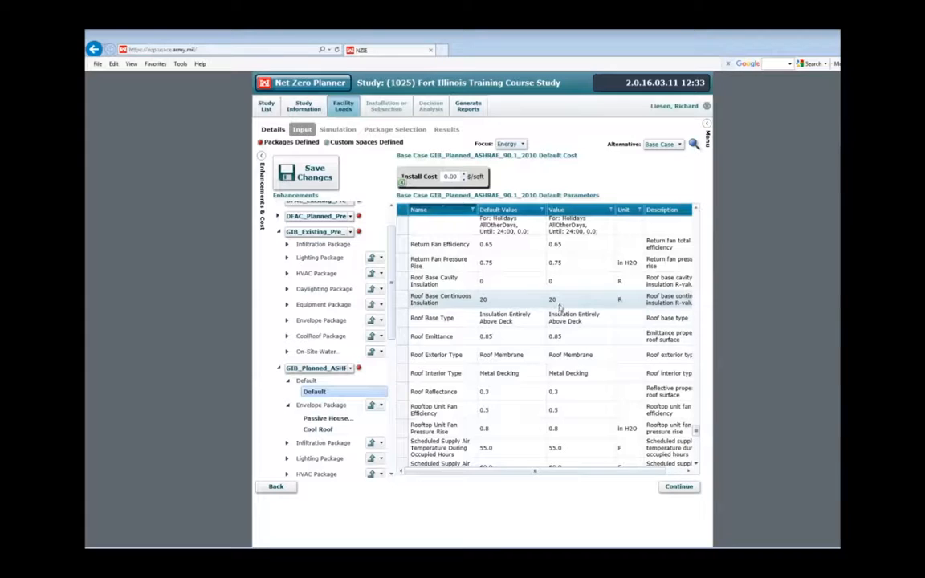
View the Passive House Insulation and Cool Roof parameters, plus the Reduced Infiltration and Vestibule parameters, of GIB_Planned_ASHRAE_90.1_2010.
left_click(329, 420)
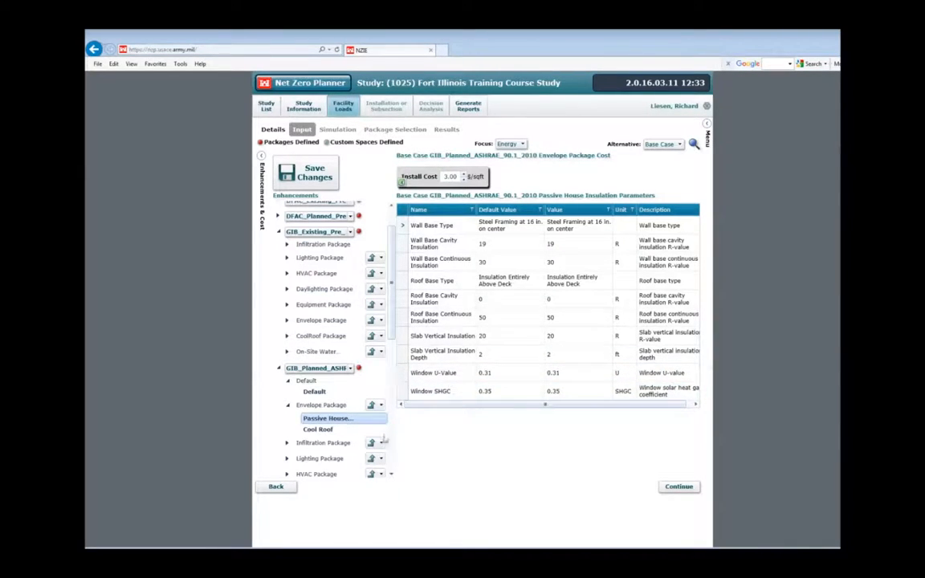
left_click(318, 429)
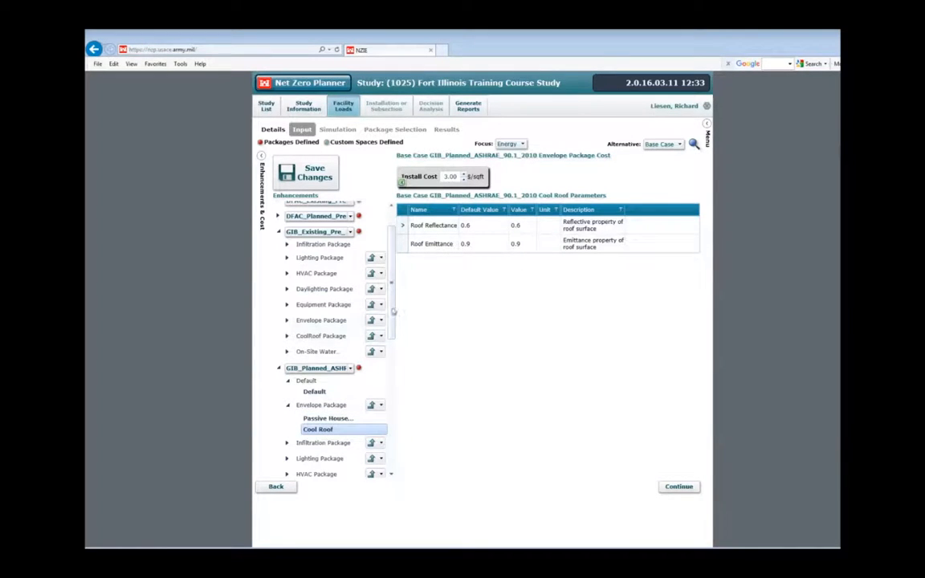
scroll(343, 365, "down", 3)
left_click(344, 360)
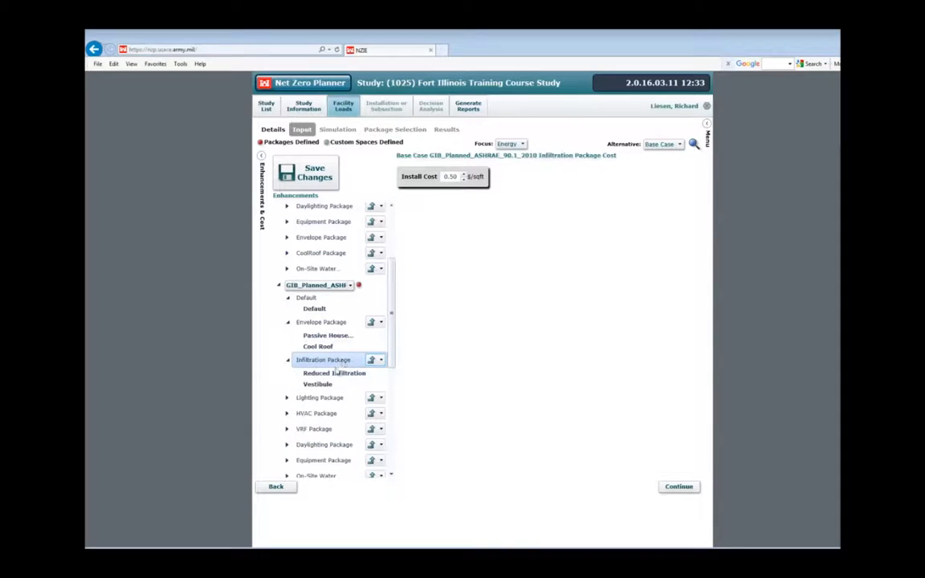
left_click(326, 372)
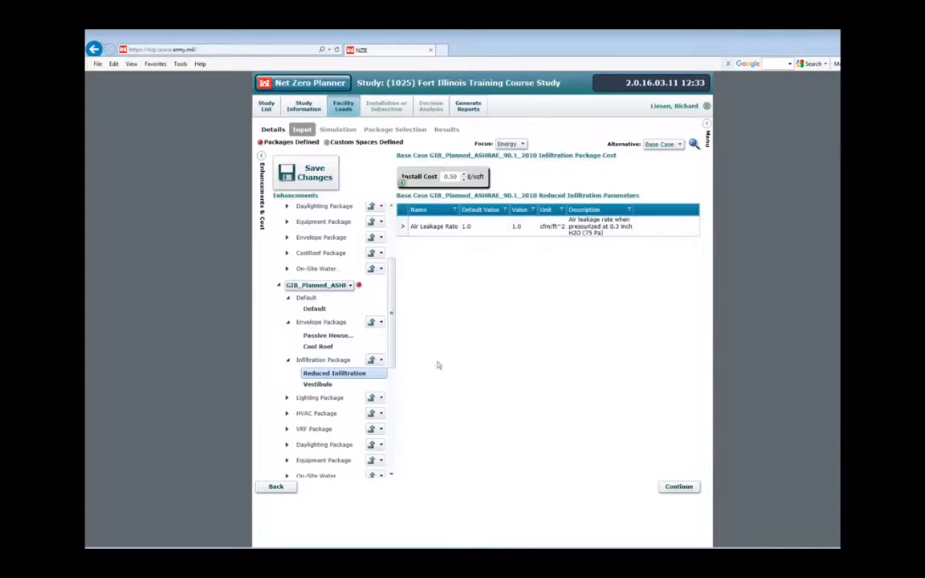
left_click(387, 384)
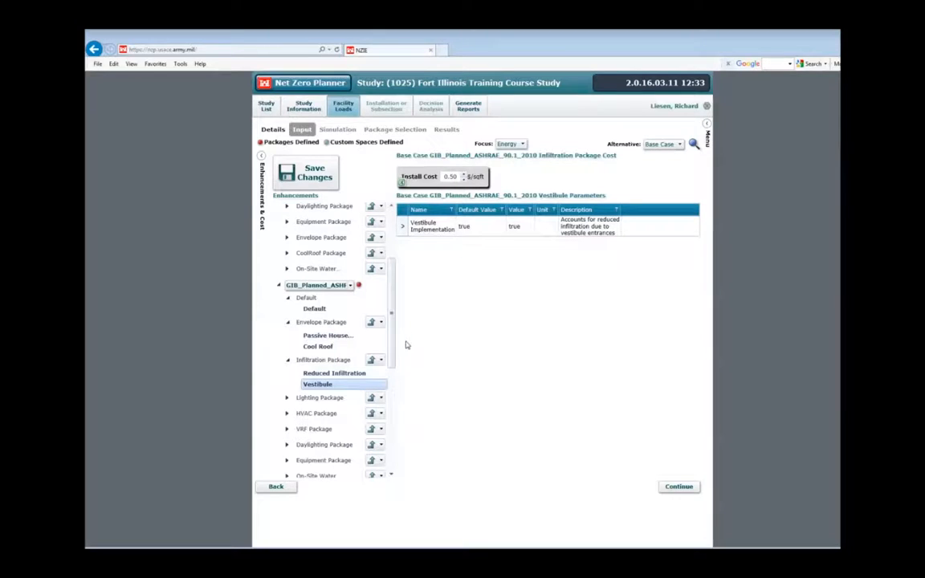
Expand the Lighting Package of GIB_Planned_ASHRAE_90.1_2010 and view its High-Efficiency Electric Lighting parameters.
scroll(391, 360, "down", 1)
scroll(390, 360, "down", 1)
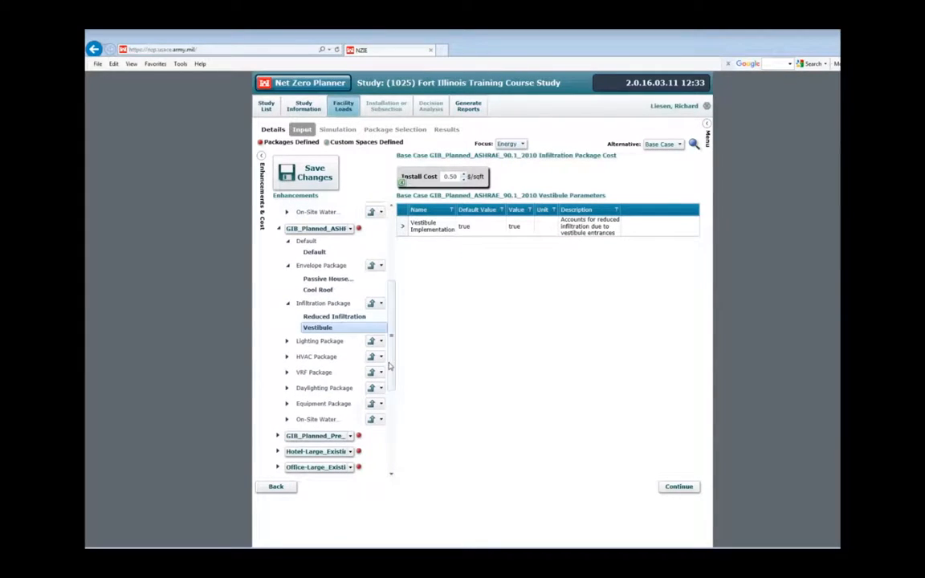
left_click(320, 342)
left_click(326, 355)
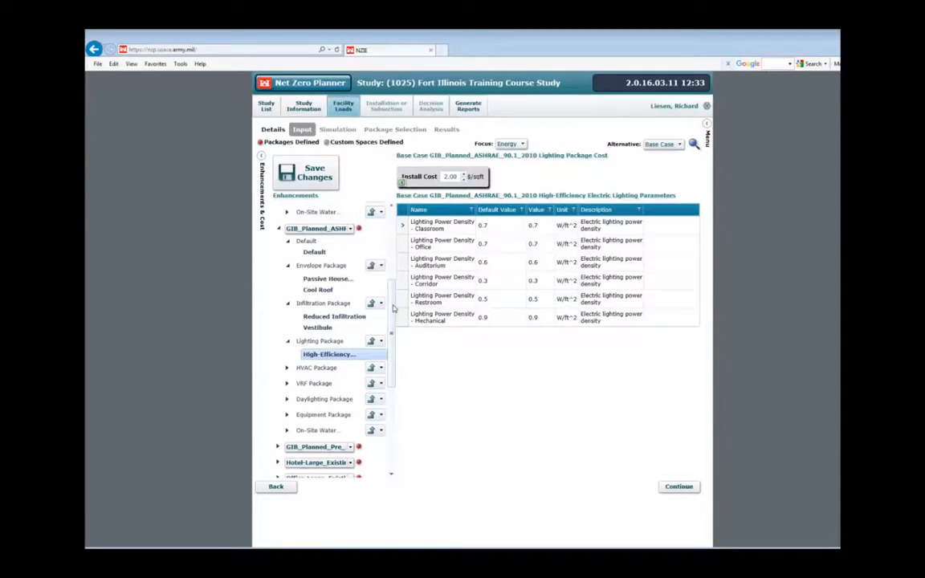
Return to the default parameters of GIB_Planned_ASHRAE_90.1_2010 and examine the Lighting Power Density values for comparison.
left_click(316, 254)
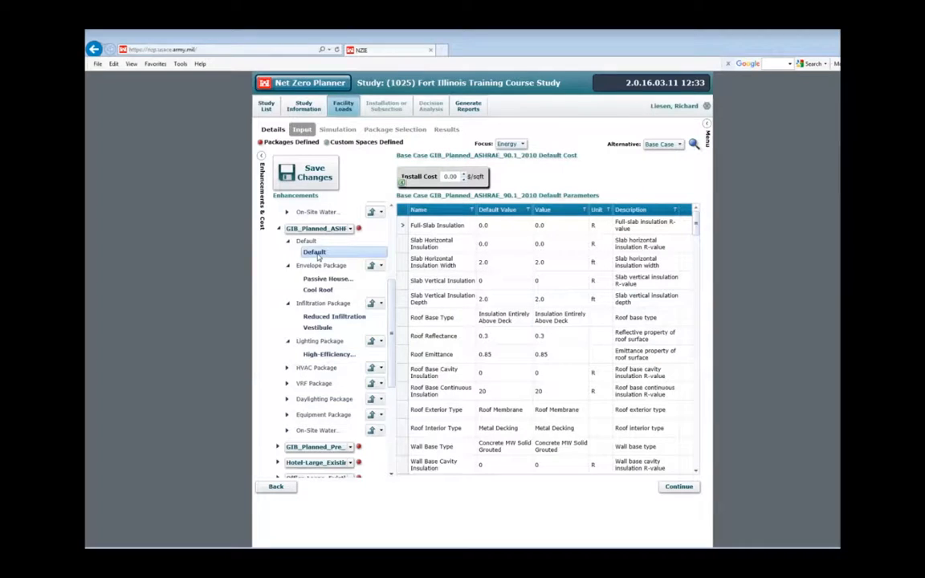
left_click_drag(697, 224, 711, 273)
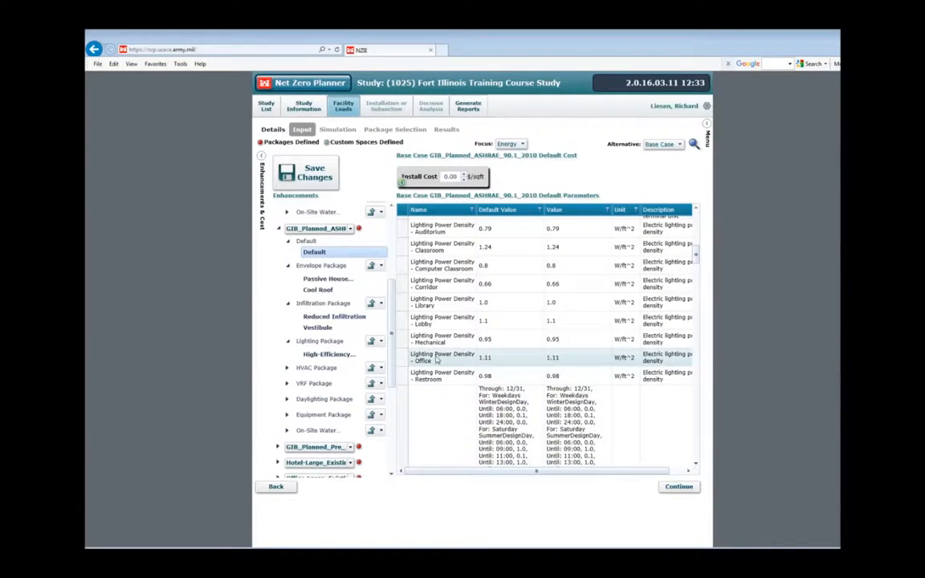
scroll(392, 328, "down", 1)
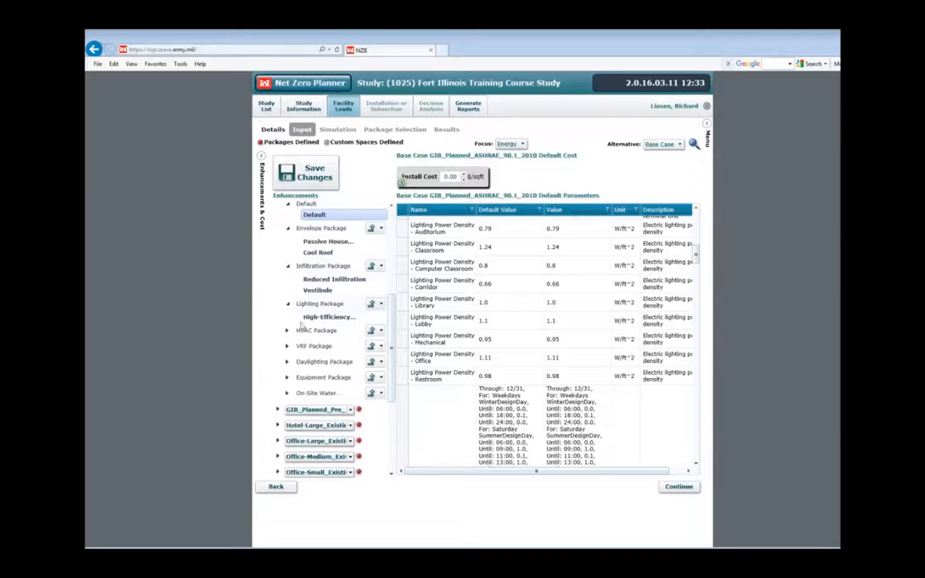
left_click_drag(392, 329, 400, 301)
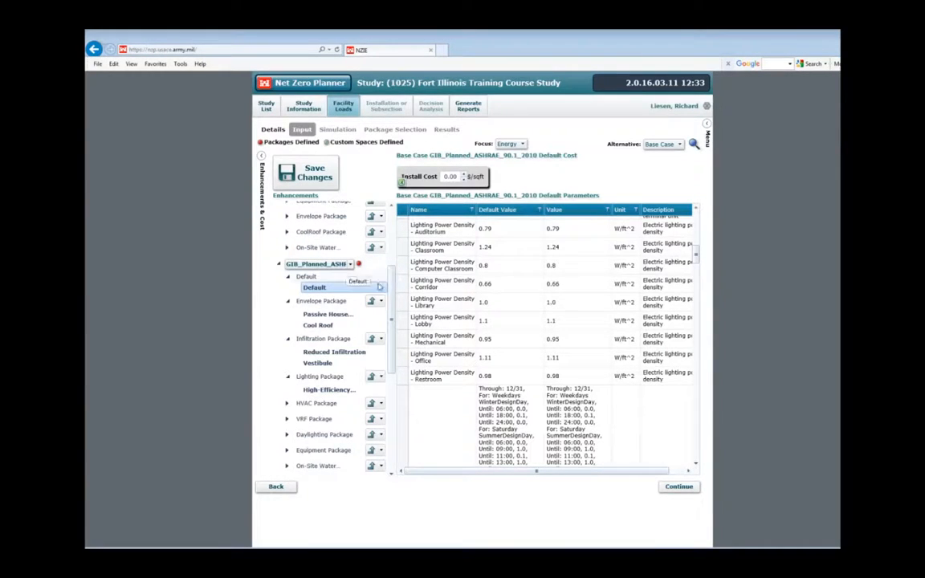
Collapse GIB_Planned_ASHRAE_90.1_2010, expand GIB_Planned_Pre_1980 to view its packages, and look through the other Base Case facility groups.
scroll(394, 285, "up", 3)
scroll(394, 286, "up", 4)
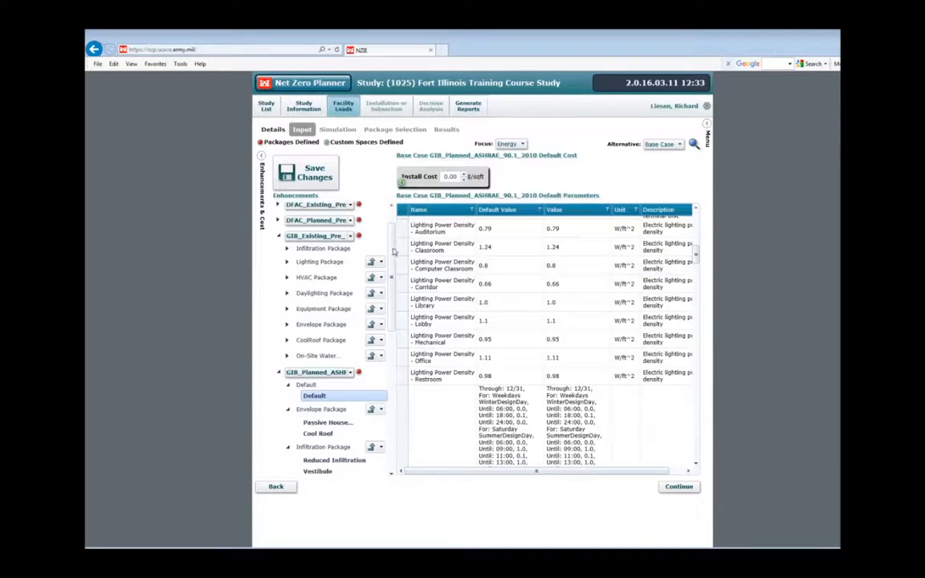
scroll(330, 241, "up", 2)
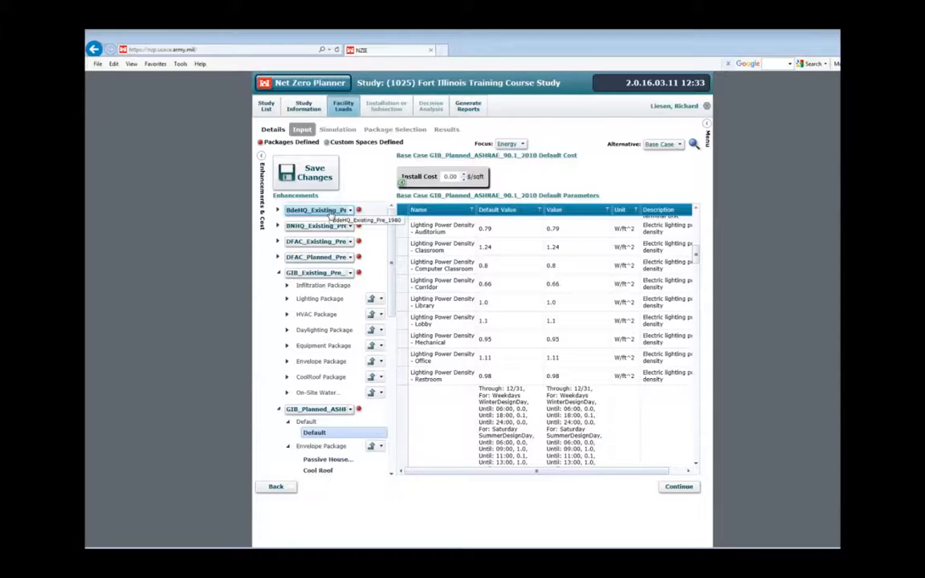
scroll(393, 242, "down", 1)
scroll(394, 243, "down", 8)
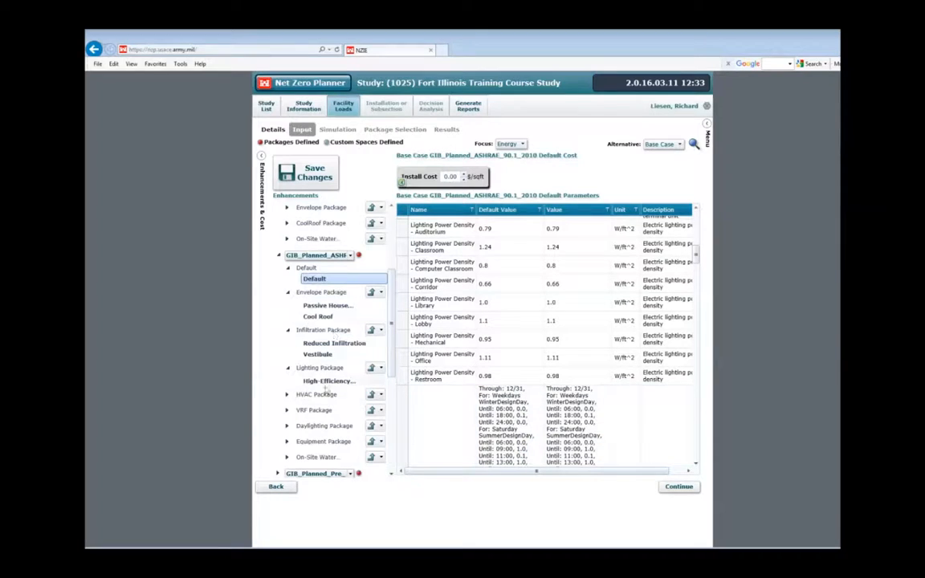
left_click(278, 254)
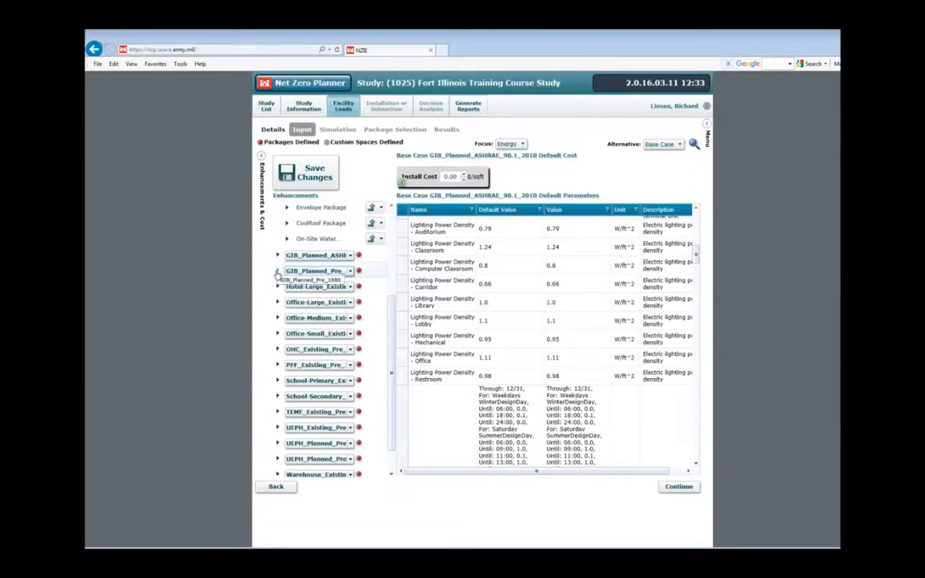
left_click(279, 271)
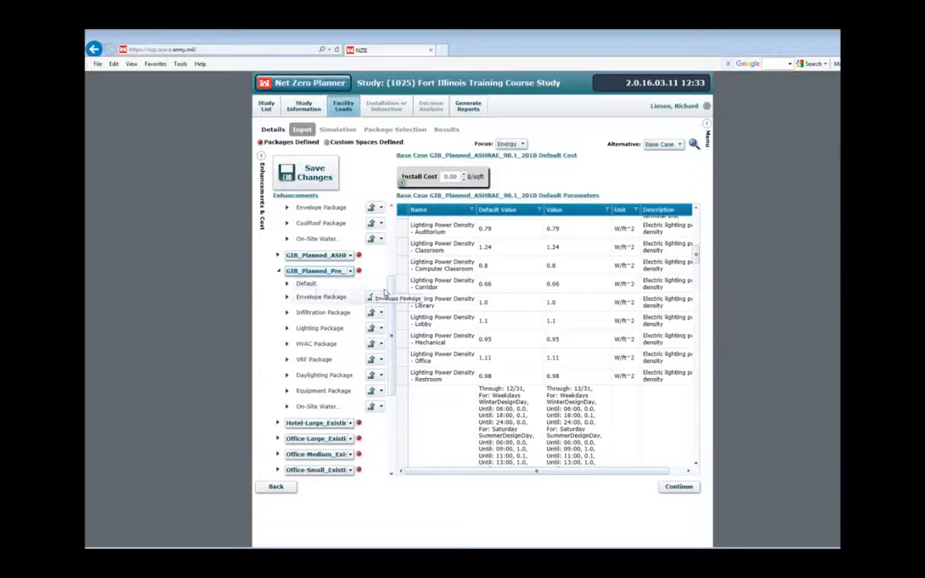
left_click_drag(391, 293, 400, 382)
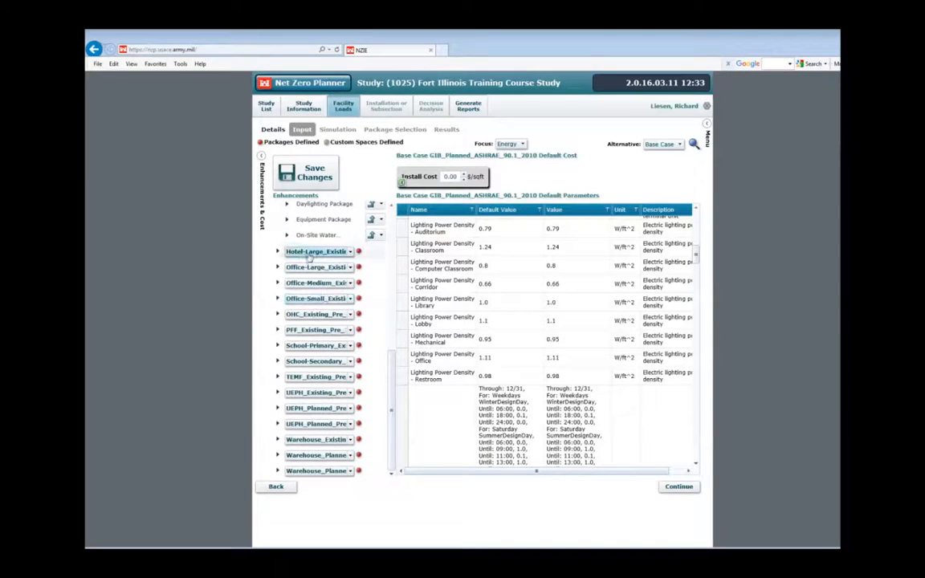
Open the default parameters of Warehouse_Planned_ASHRAE_90.1_2010, sort them by name and examine them through the occupant schedule.
left_click(314, 457)
left_click(278, 455)
left_click(305, 469)
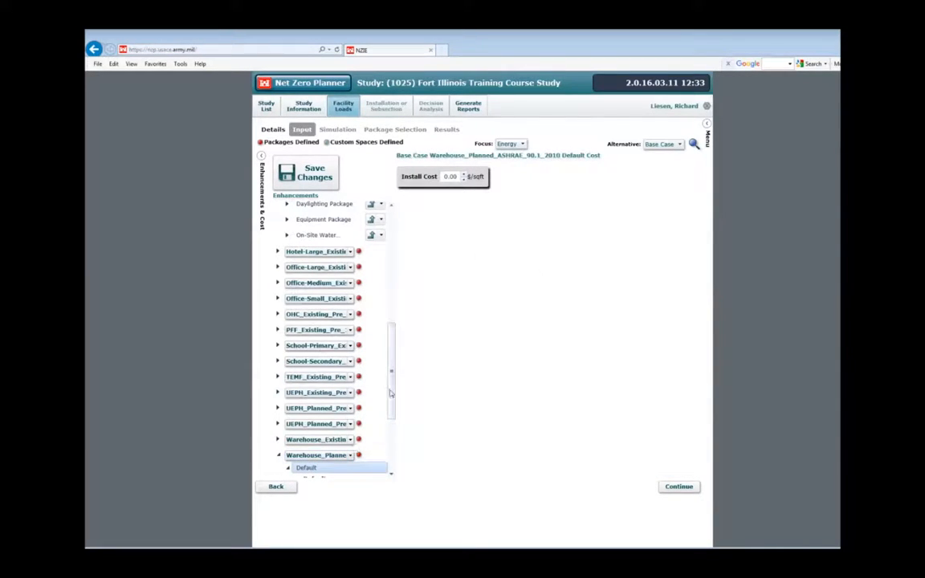
scroll(391, 392, "down", 4)
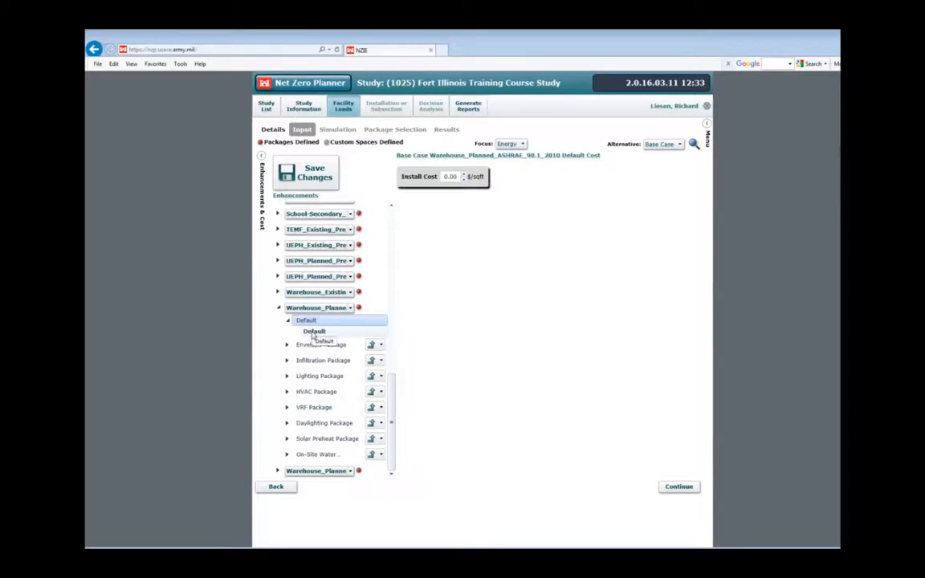
left_click(314, 331)
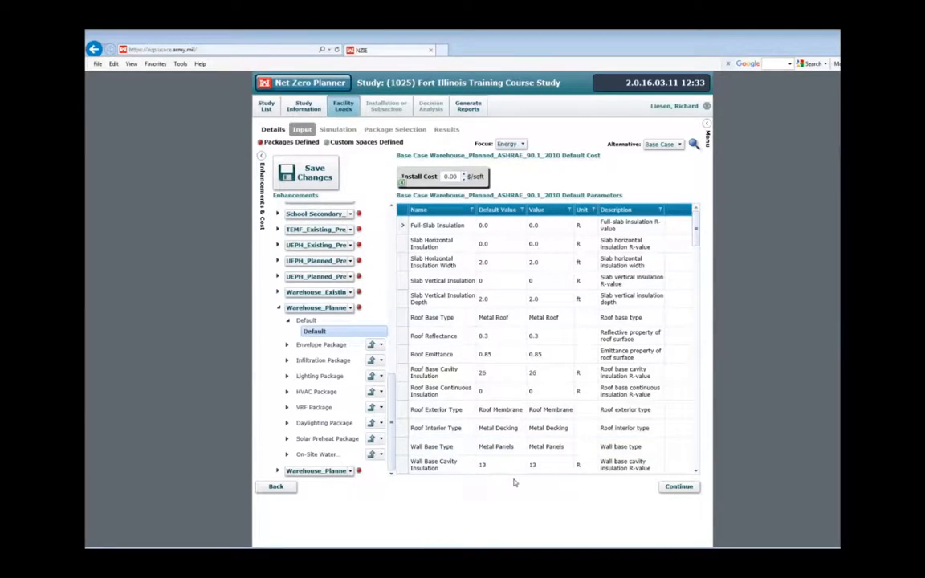
left_click(439, 212)
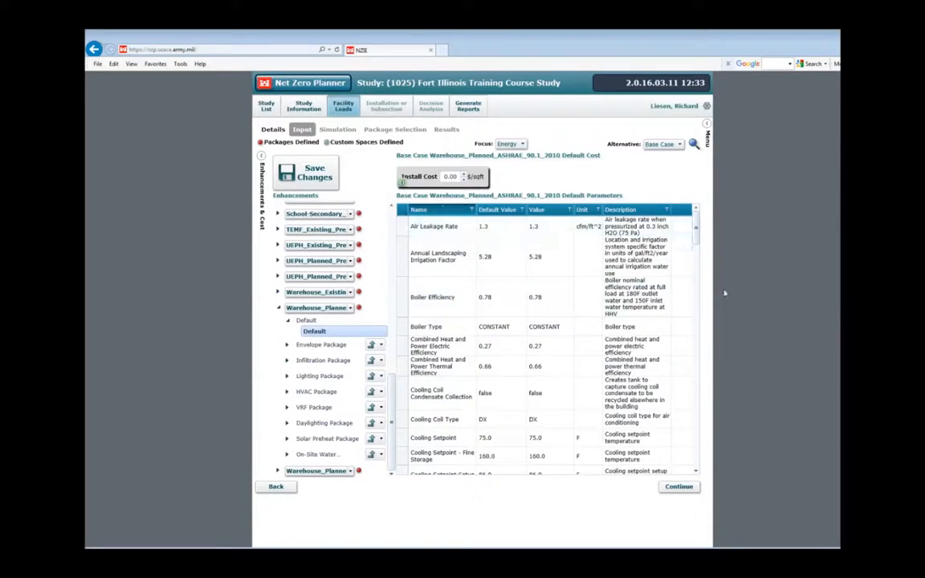
left_click_drag(697, 237, 701, 443)
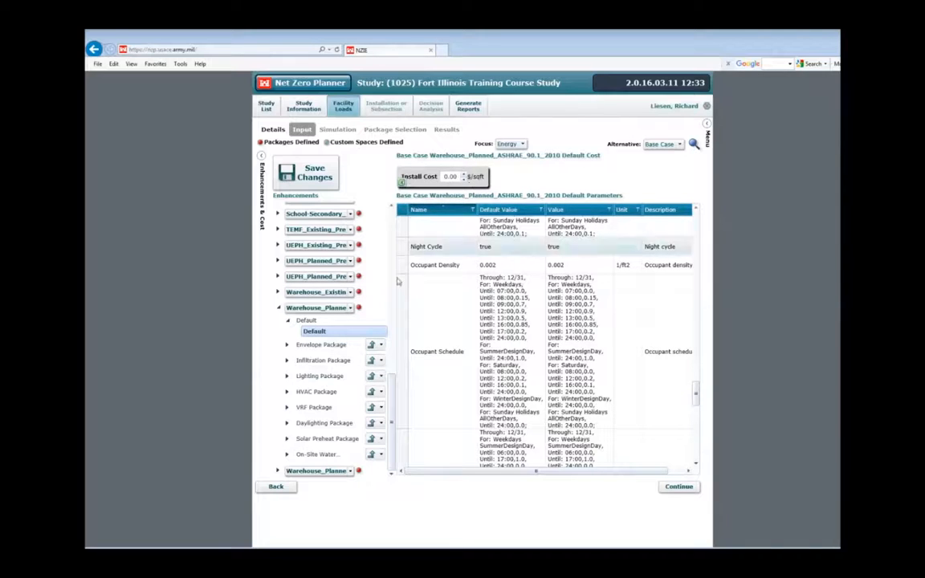
View the Passive House Insulation and Cool Roof parameters and the Envelope and Infiltration Package install costs of Warehouse_Planned_ASHRAE_90.1_2010.
left_click(287, 347)
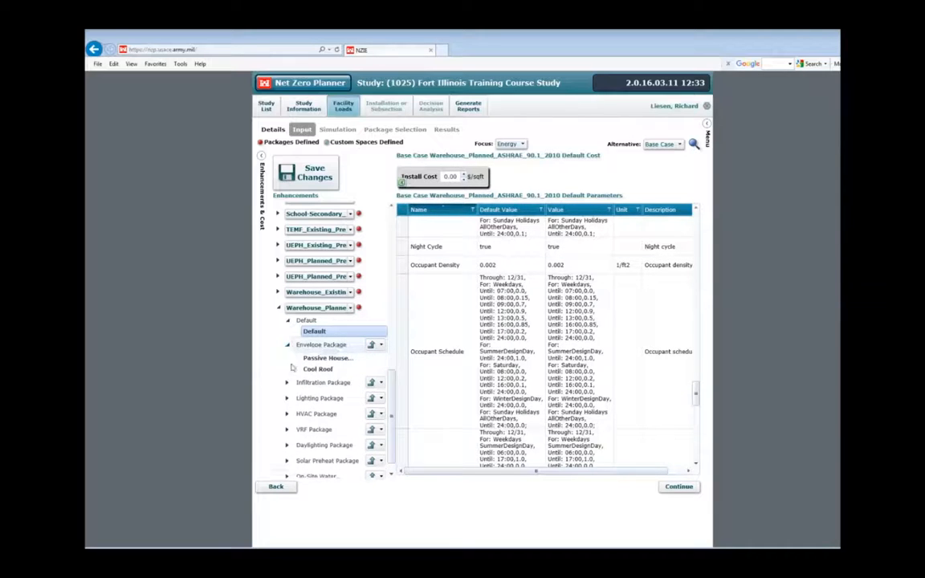
left_click(330, 358)
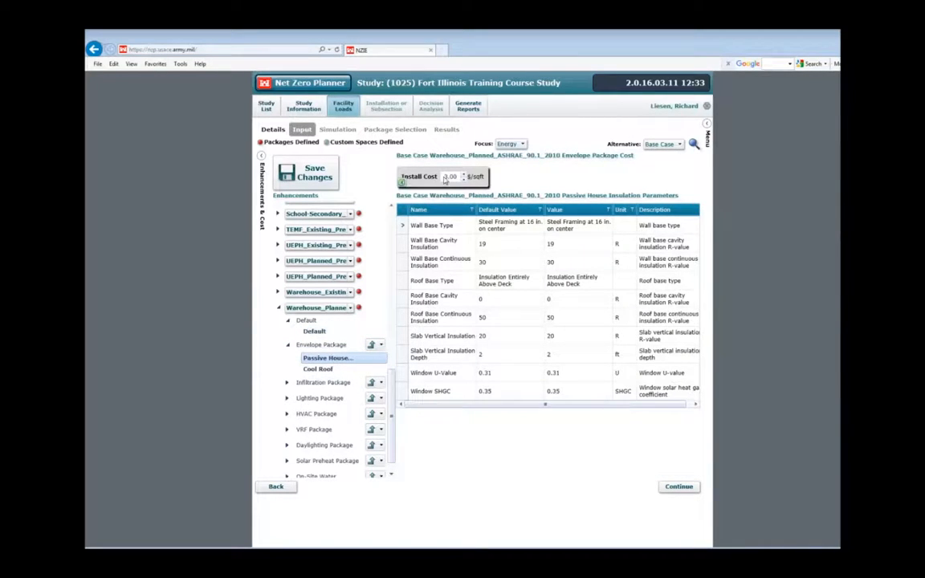
left_click(318, 369)
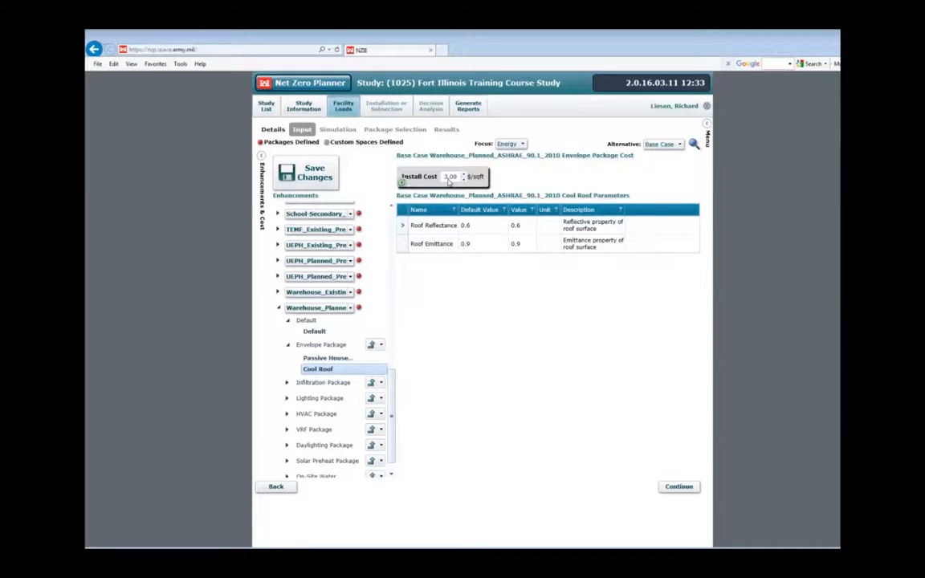
left_click(321, 360)
left_click(319, 369)
double_click(321, 345)
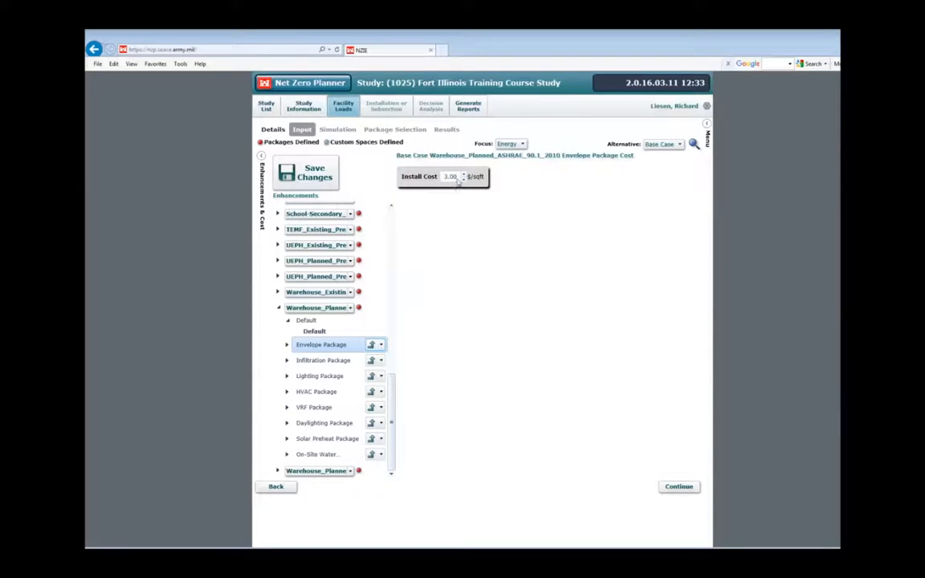
double_click(321, 363)
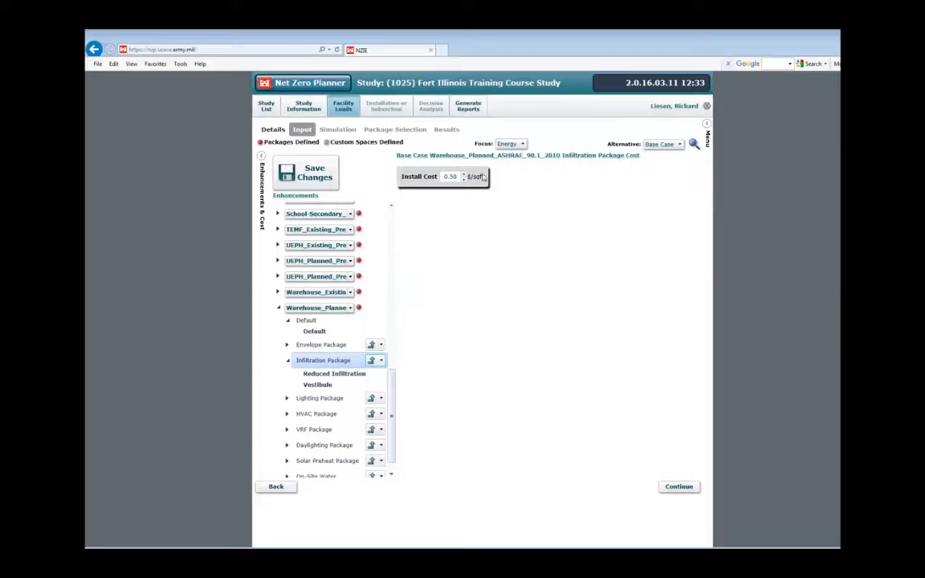
Collapse the GIB_Existing_Pre_1980 and GIB_Planned_Pre_1980 facility groups in the enhancements list.
left_click_drag(390, 380, 393, 202)
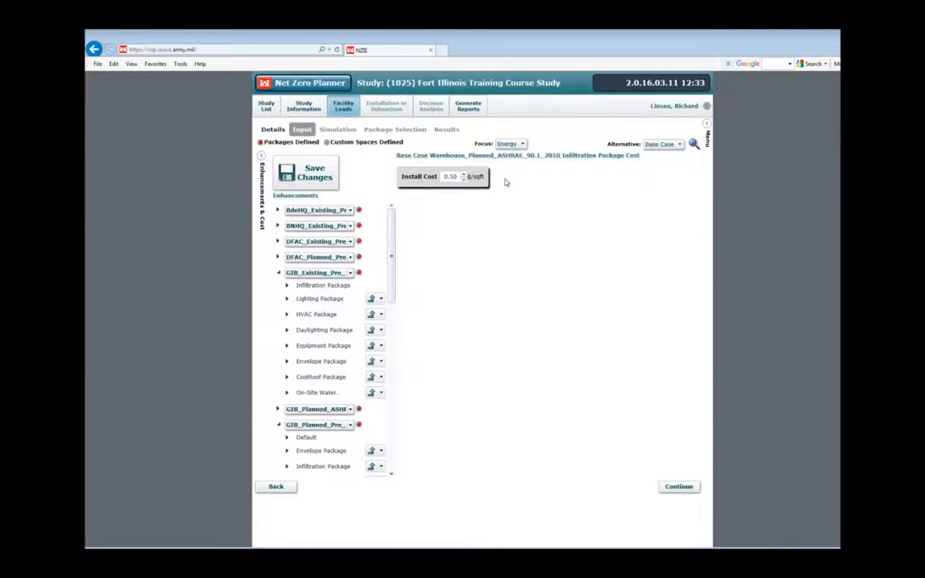
left_click(279, 273)
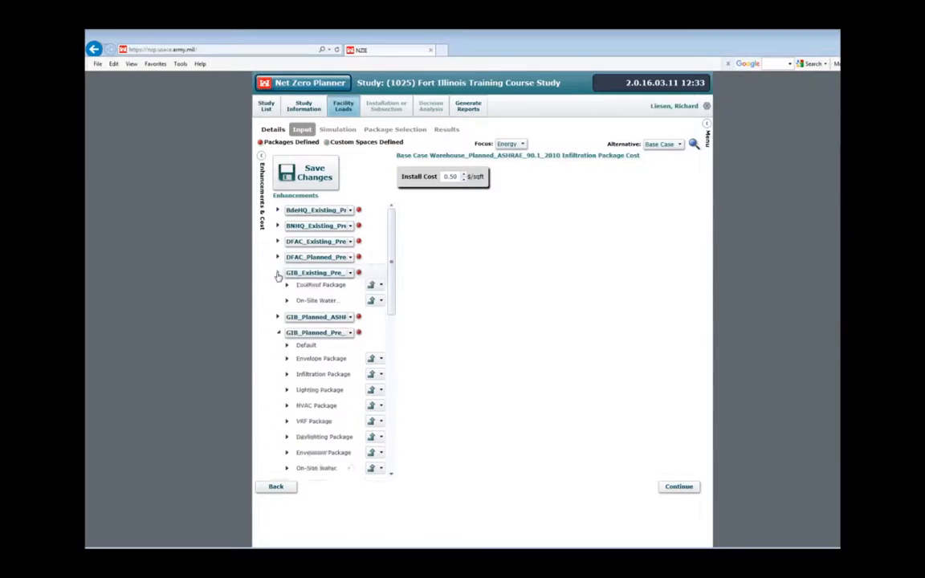
left_click(279, 305)
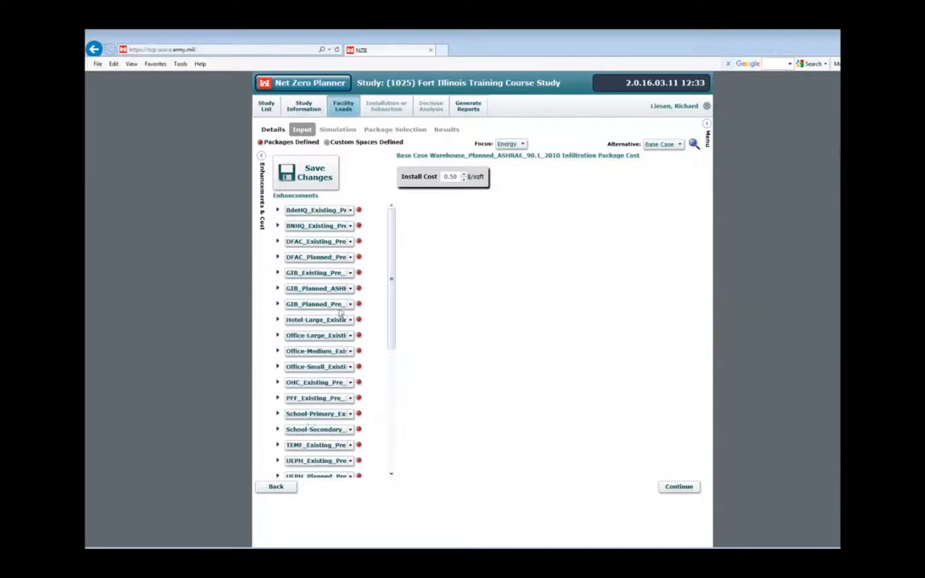
Save the facility enhancement and cost inputs of the Base Case and confirm saving.
left_click(319, 177)
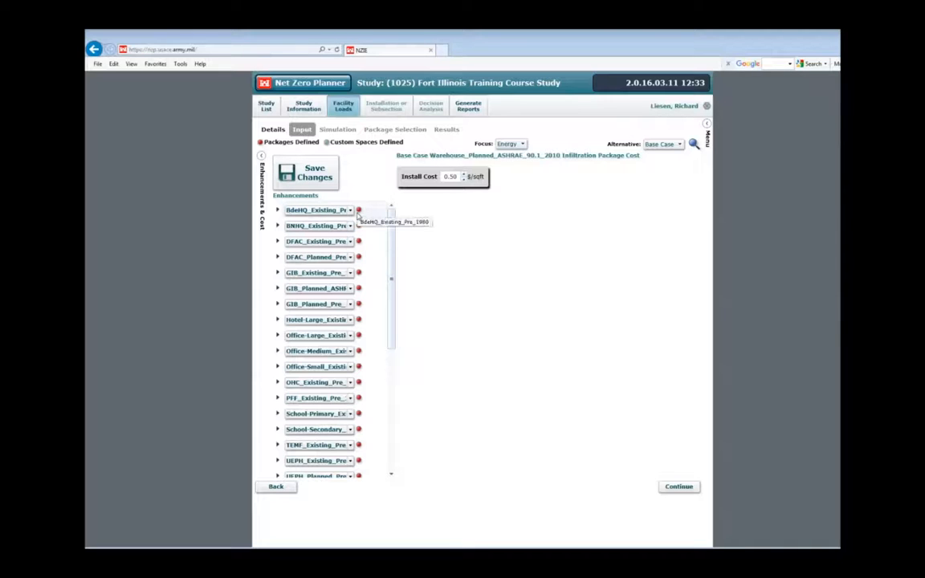
left_click(307, 173)
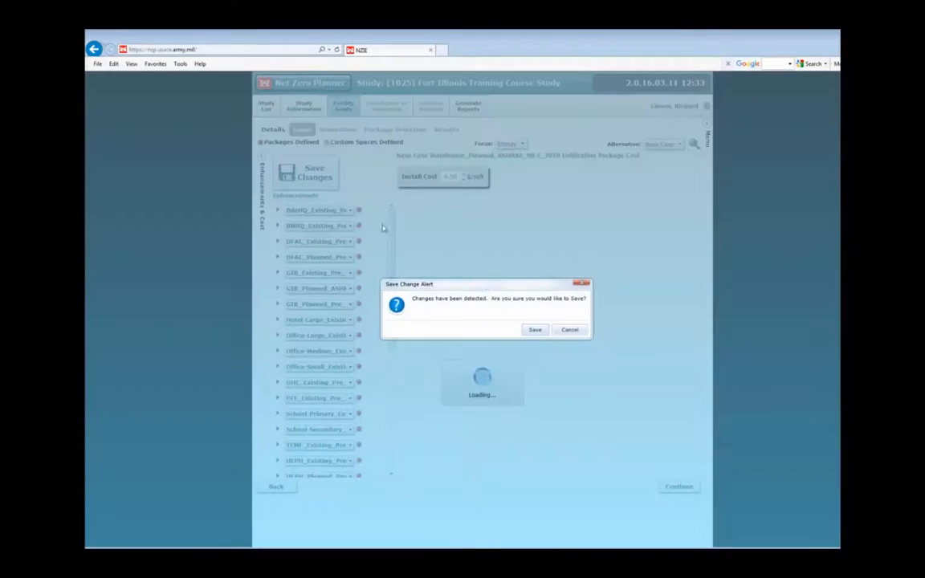
left_click(533, 330)
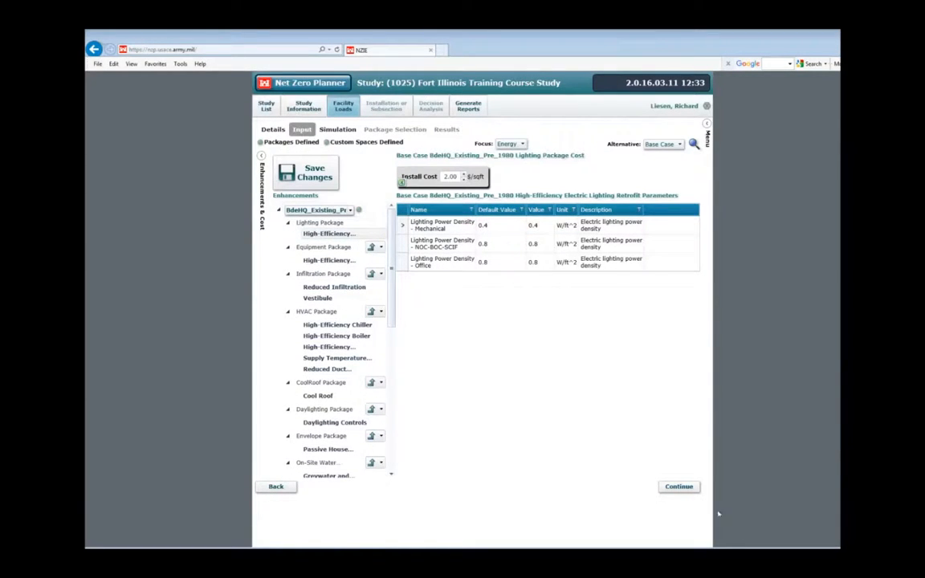
Proceed to the Simulation stage, run the study's energy simulations and refresh their statuses.
left_click(679, 487)
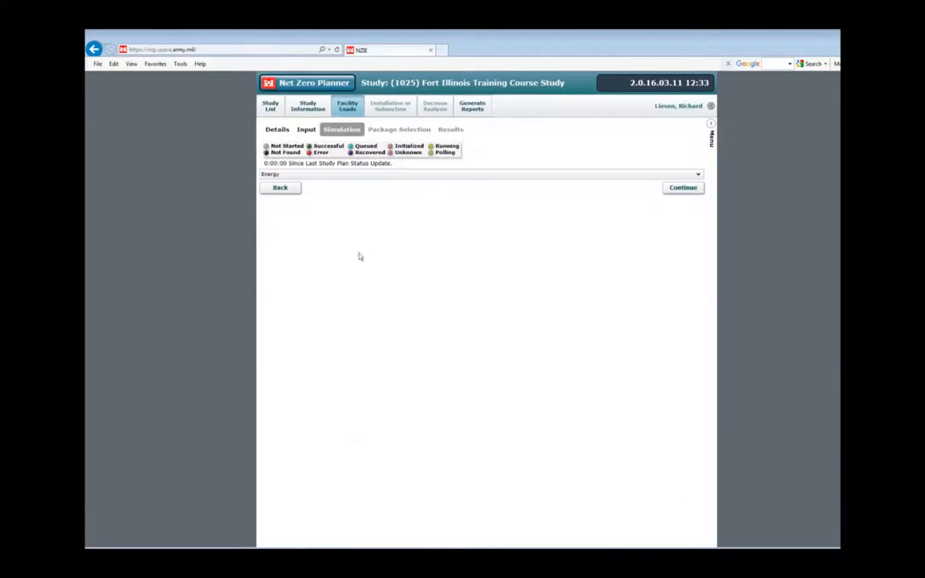
left_click(696, 176)
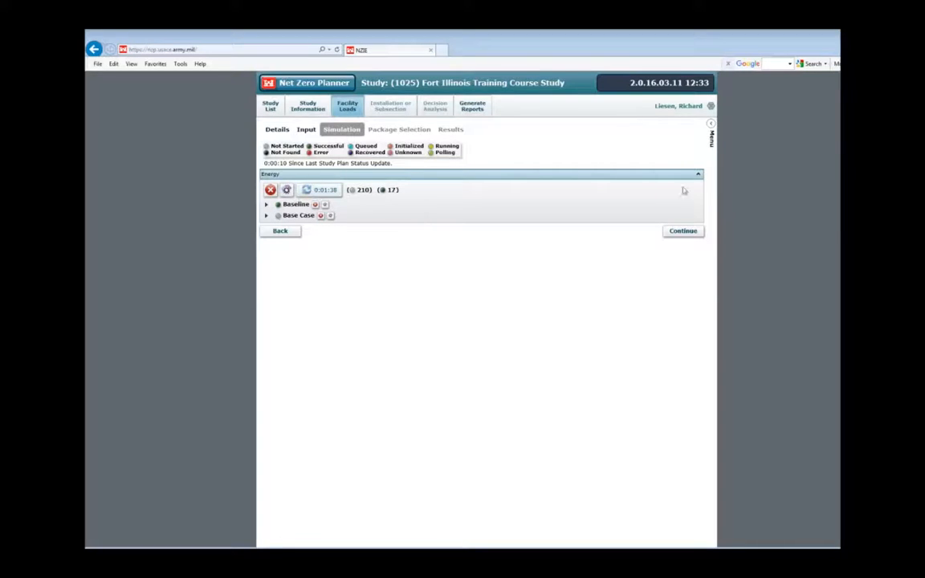
left_click(287, 191)
left_click(526, 330)
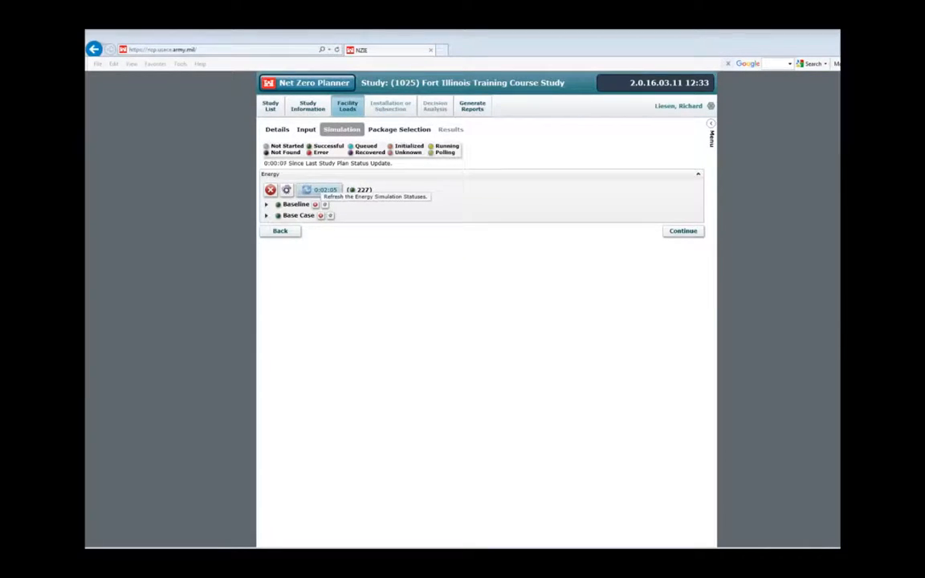
left_click(319, 191)
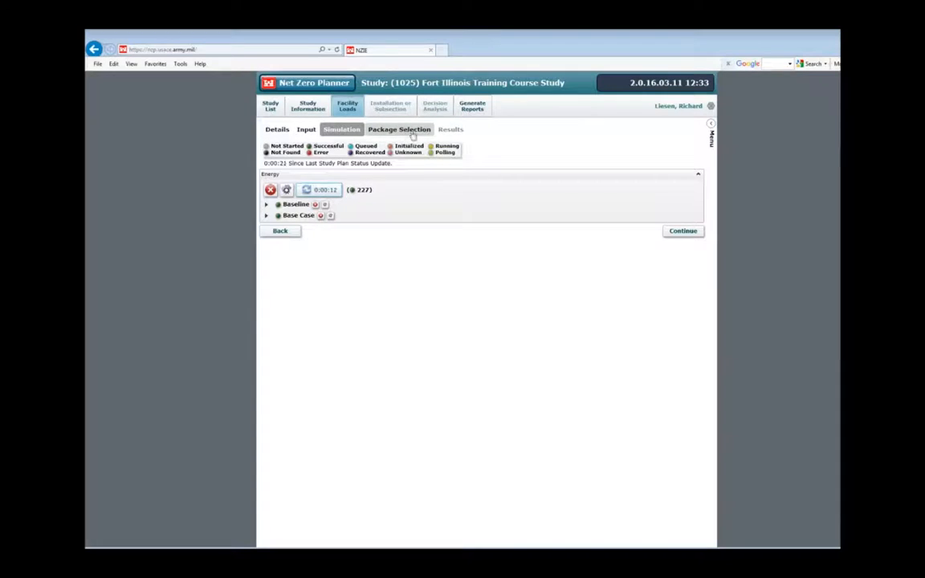
Proceed to energy Package Selection, expand the Base Case facility groups and view the packages of BdeHQ_Existing_Pre_1980.
left_click(683, 231)
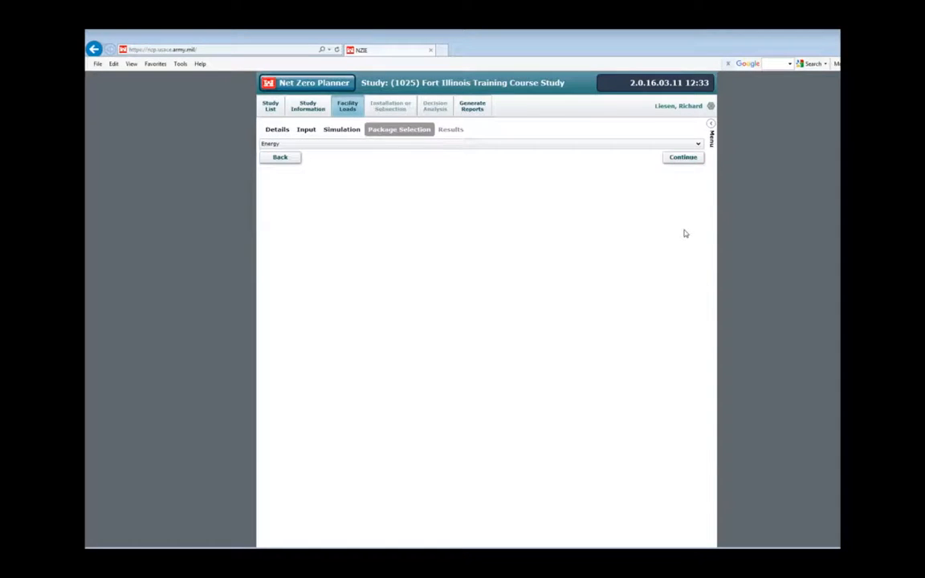
left_click(595, 144)
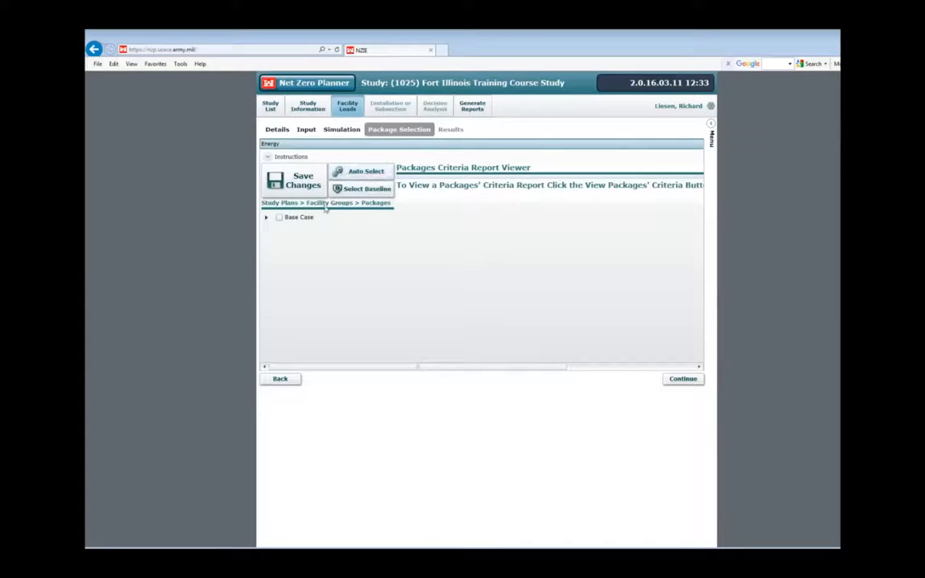
left_click(265, 219)
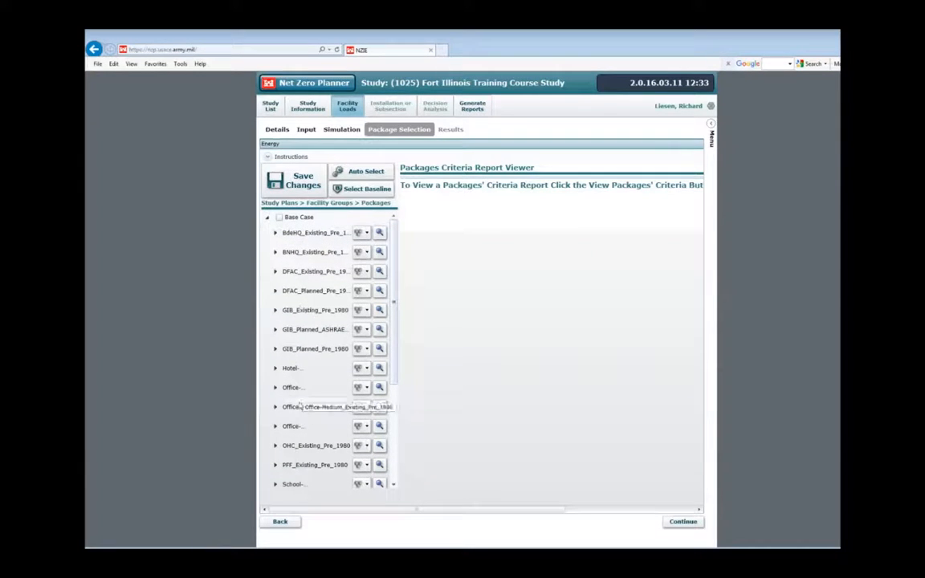
left_click(275, 234)
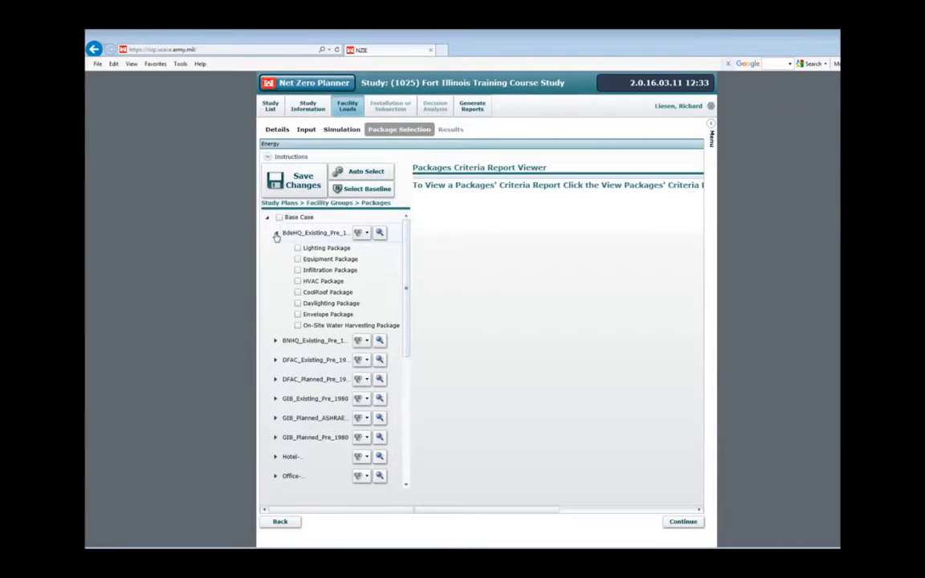
left_click(276, 233)
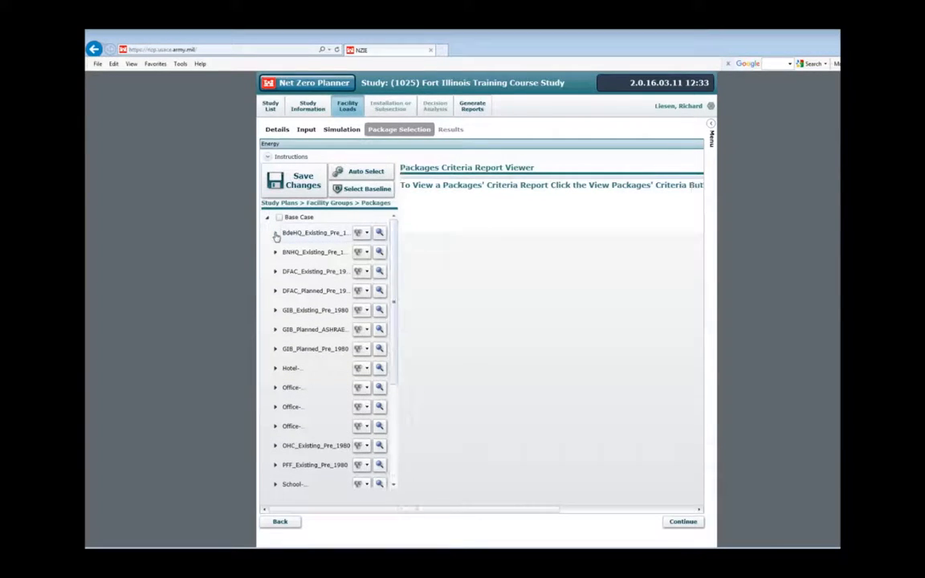
Expand GIB_Existing_Pre_1980 and GIB_Planned_ASHRAE_90.1_2010 and view the packages' criteria report for each.
left_click(276, 311)
left_click_drag(407, 248, 407, 297)
left_click(275, 332)
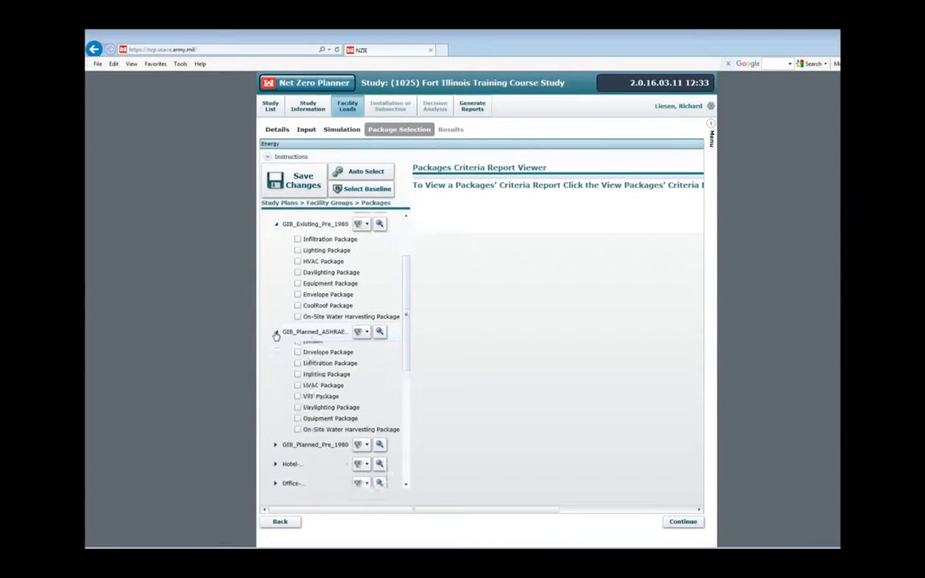
scroll(405, 292, "up", 1)
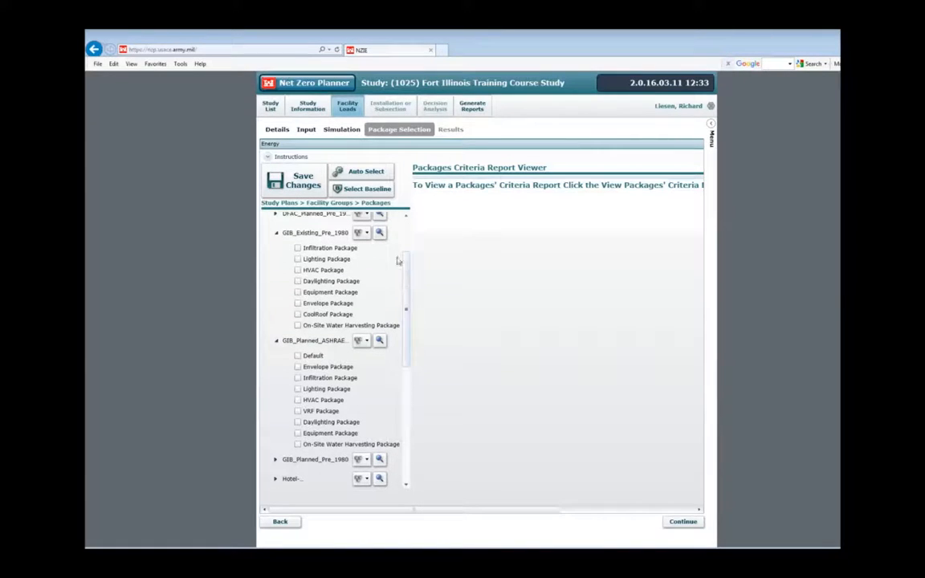
left_click(379, 234)
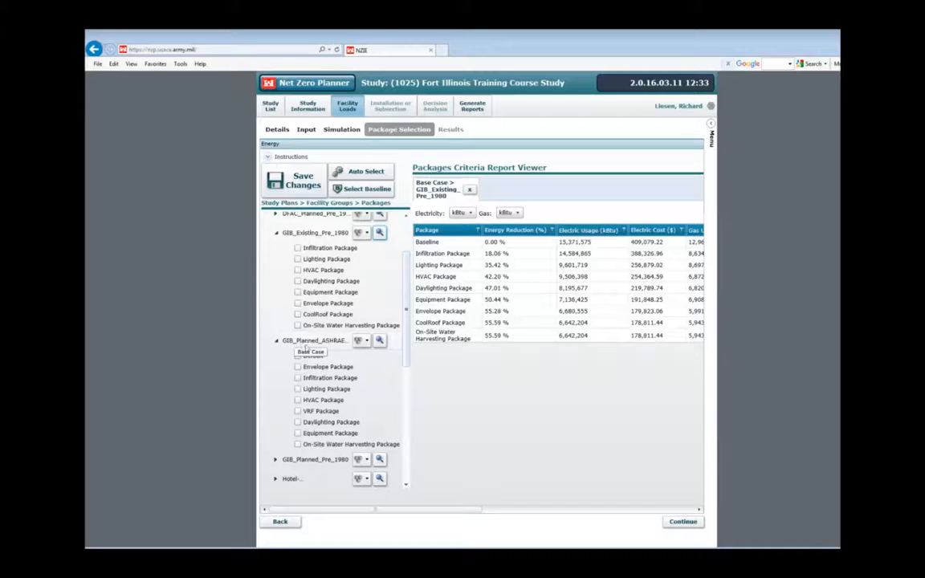
left_click(380, 341)
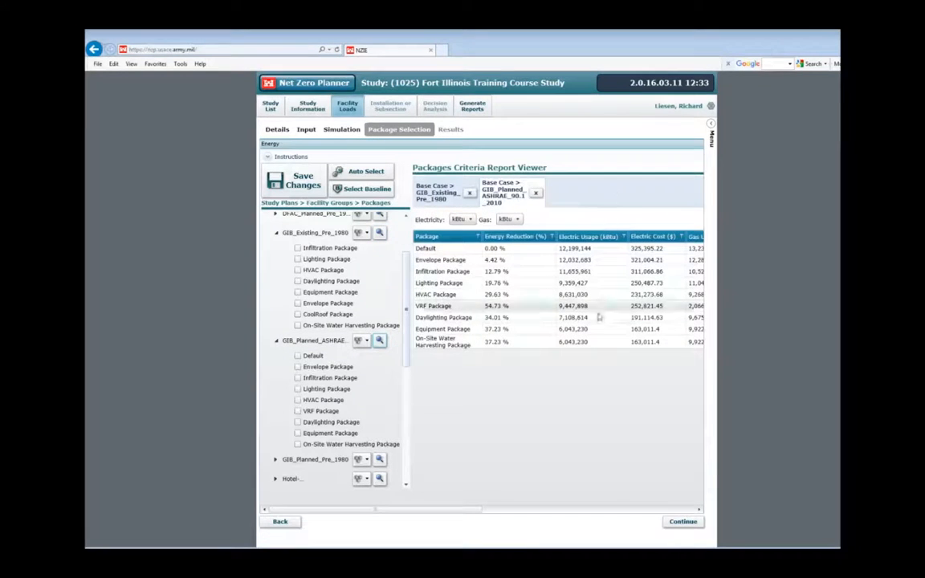
Enlarge the packages criteria report and compare the GIB_Existing_Pre_1980 and GIB_Planned_ASHRAE_90.1_2010 package results, and close the enlarged view.
left_click_drag(474, 515, 692, 512)
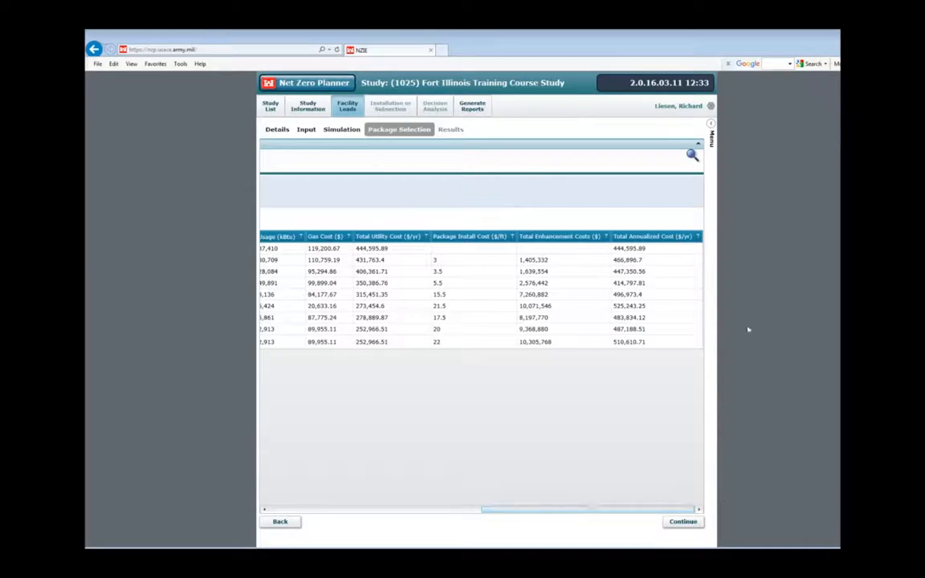
left_click(693, 155)
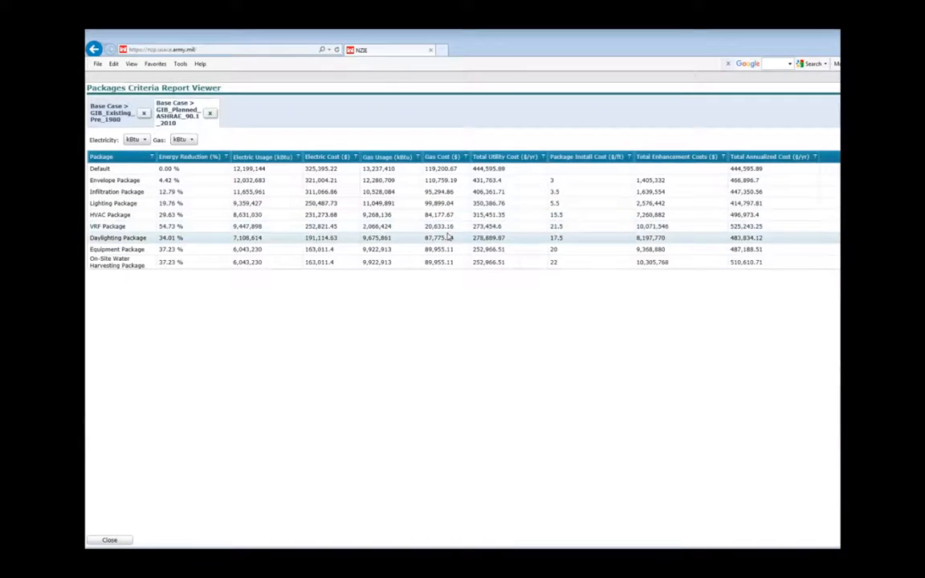
left_click(117, 117)
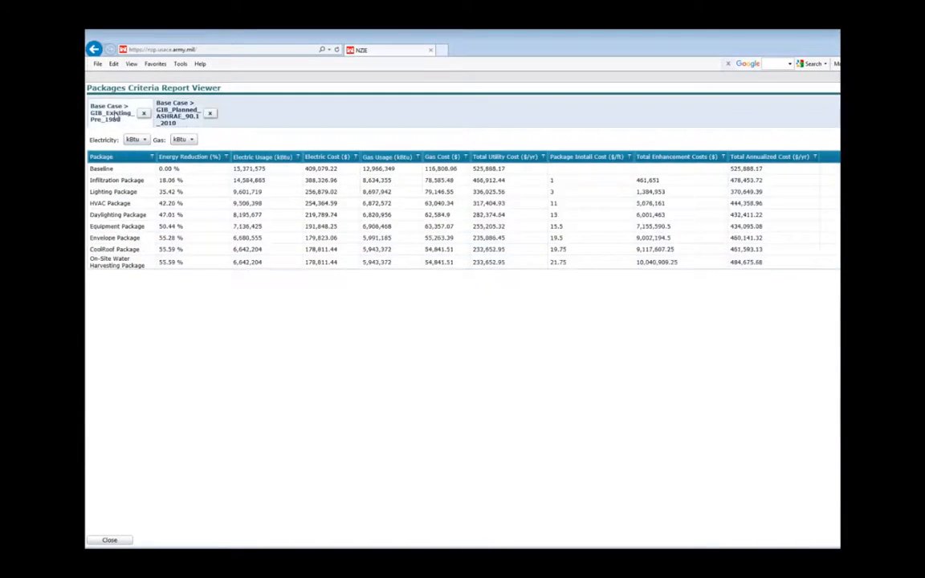
left_click(170, 110)
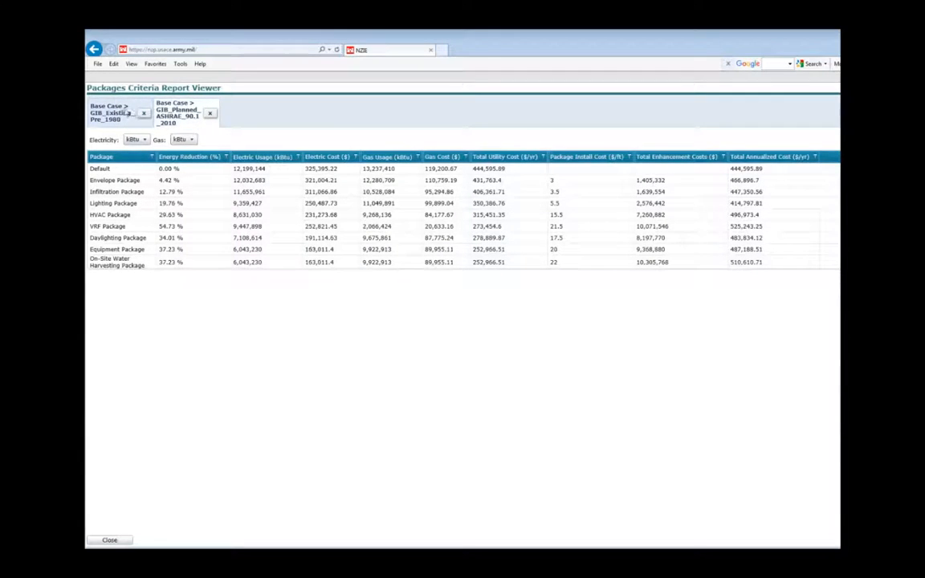
left_click(105, 114)
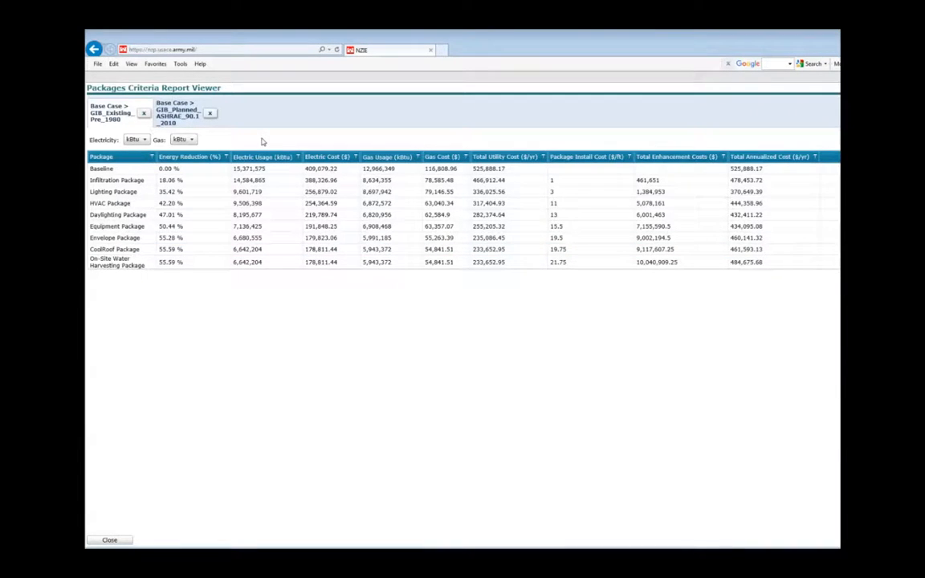
left_click(177, 114)
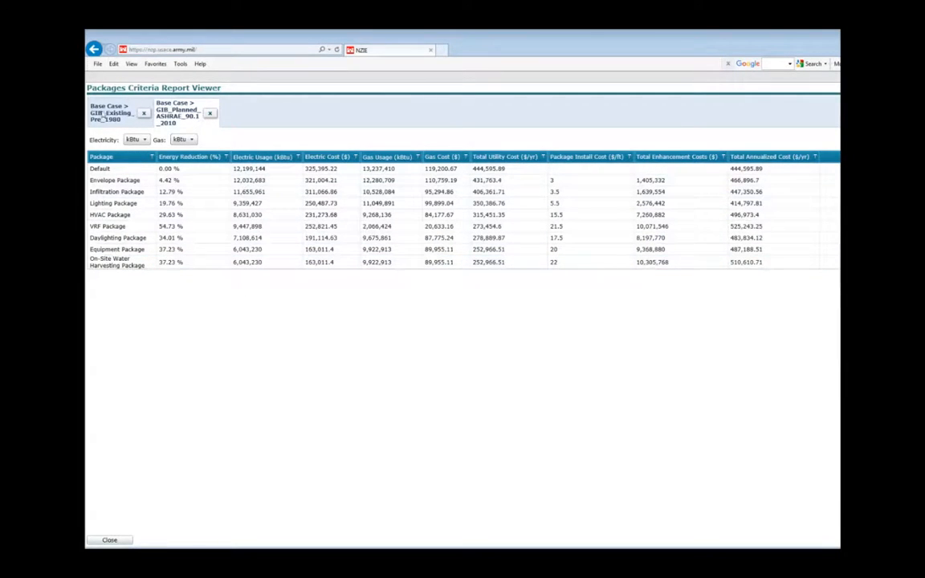
left_click(110, 539)
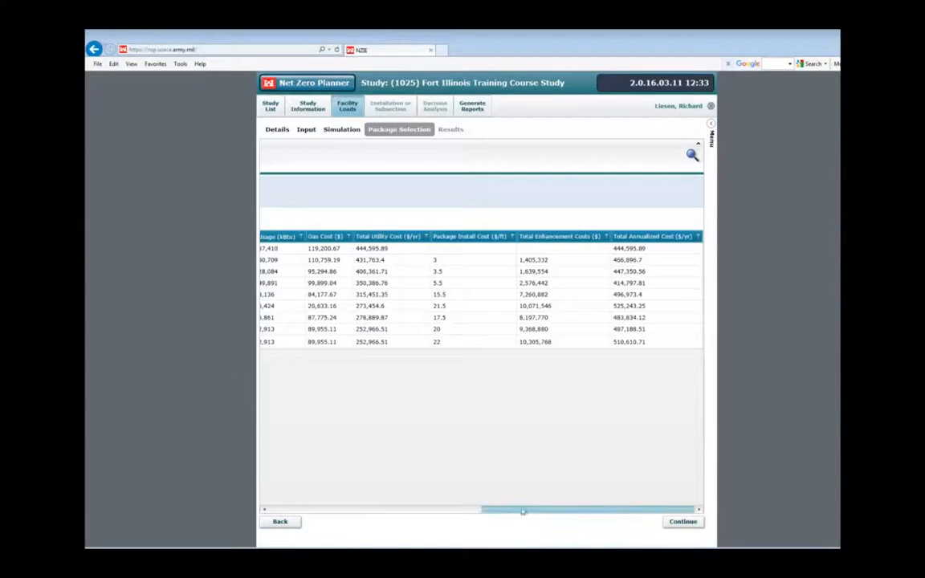
Collapse the Base Case facility groups and apply the baseline package selection to the whole Base Case.
left_click_drag(523, 510, 281, 521)
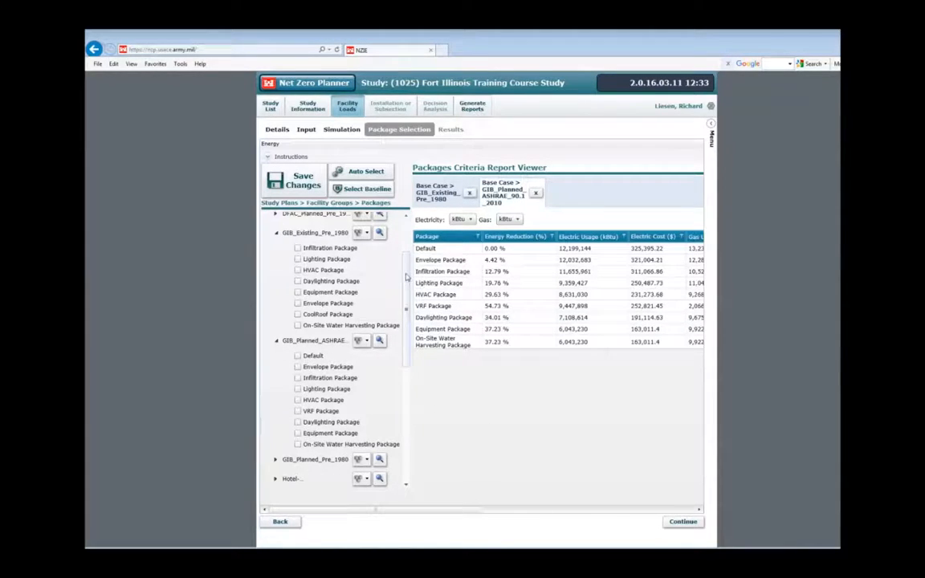
scroll(330, 321, "up", 3)
left_click(268, 219)
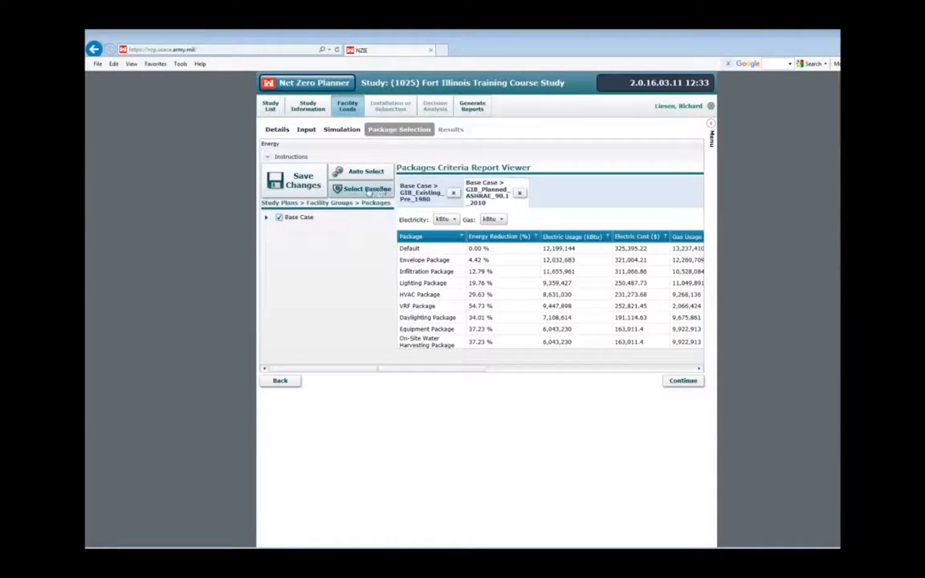
left_click(365, 189)
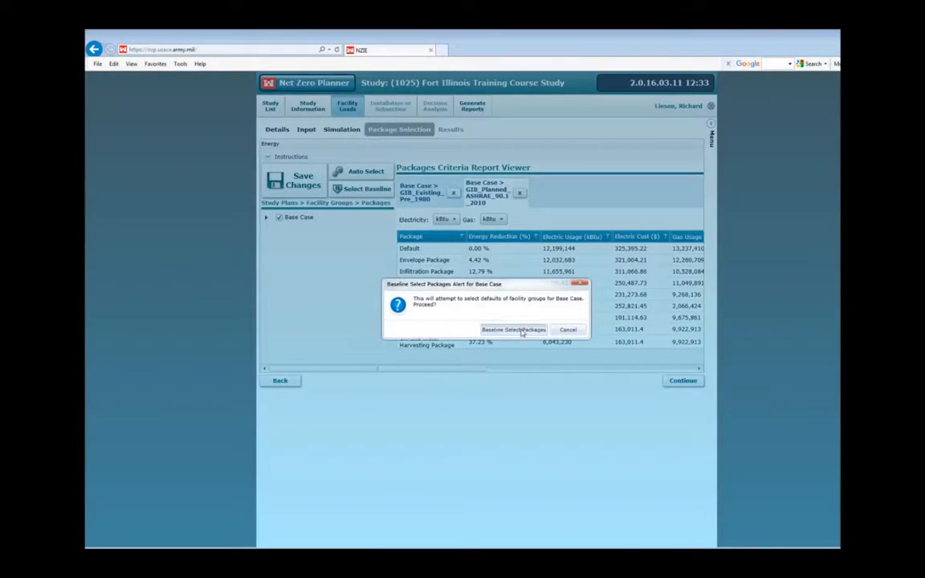
left_click(522, 329)
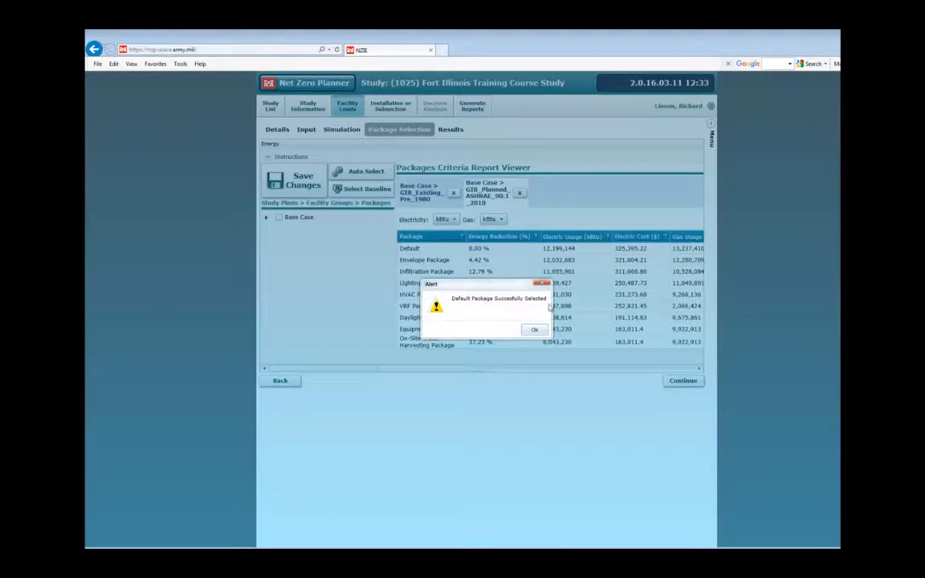
left_click(535, 331)
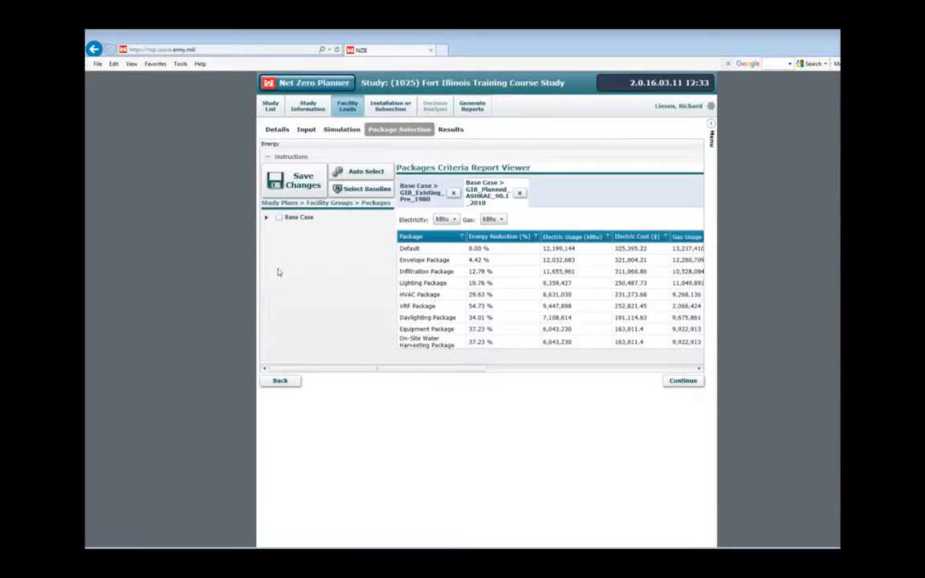
Check the package selections under BdeHQ_Existing_Pre_1980 and GIB_Planned_ASHRAE_90.1_2010 in the Base Case, and collapse the Base Case.
left_click(266, 217)
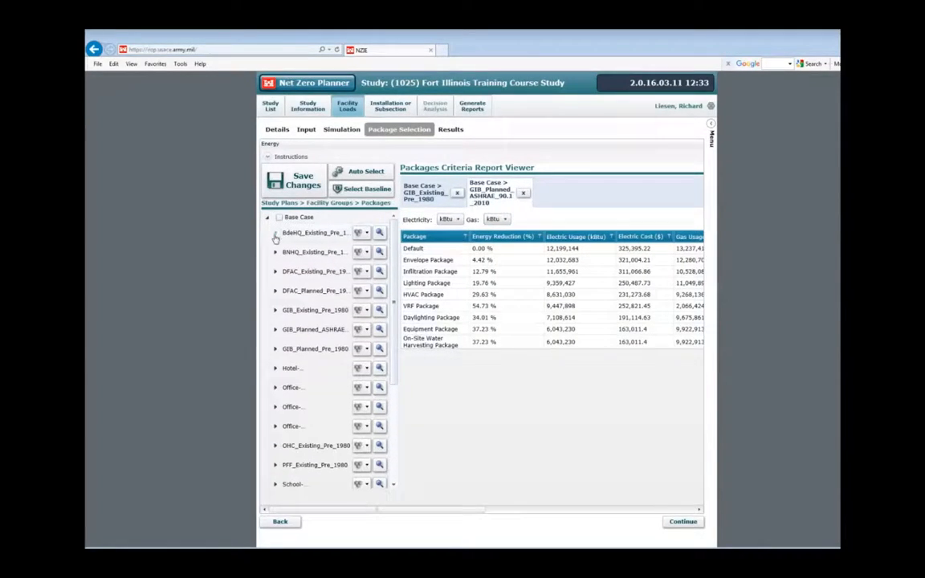
left_click(275, 233)
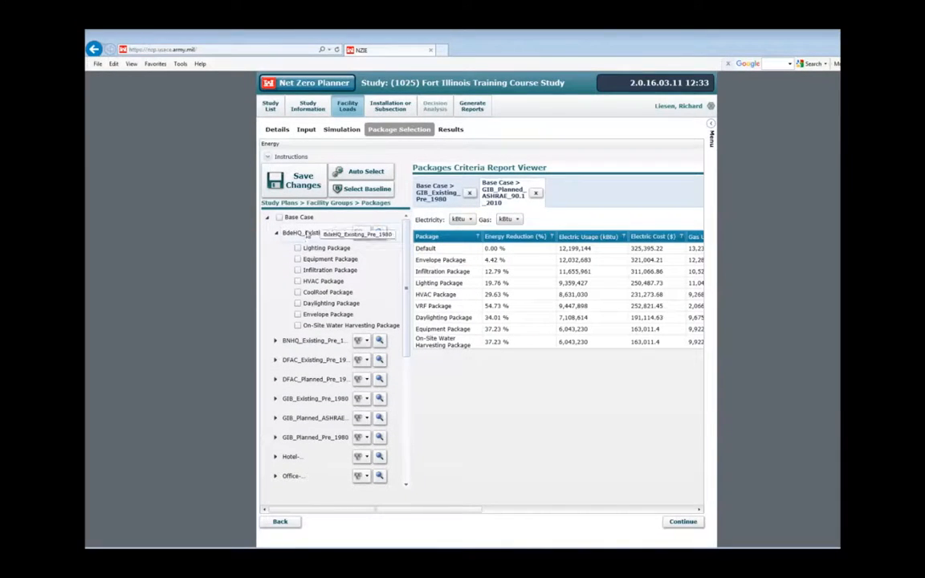
left_click(276, 234)
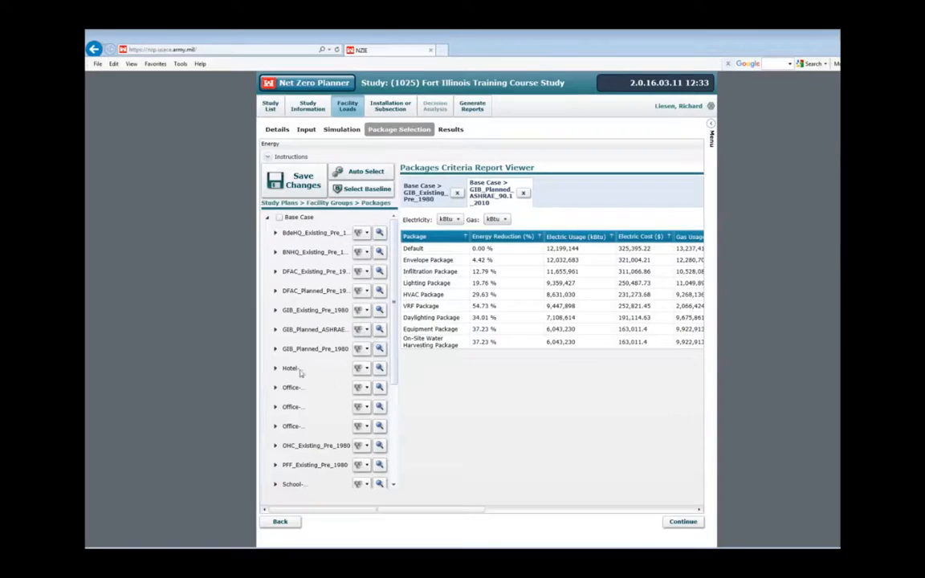
left_click(276, 329)
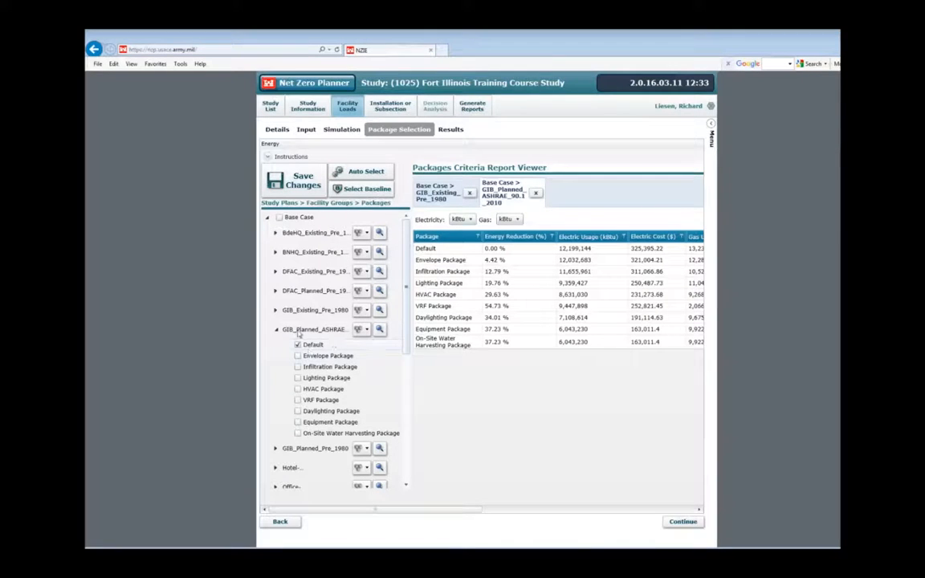
left_click(268, 217)
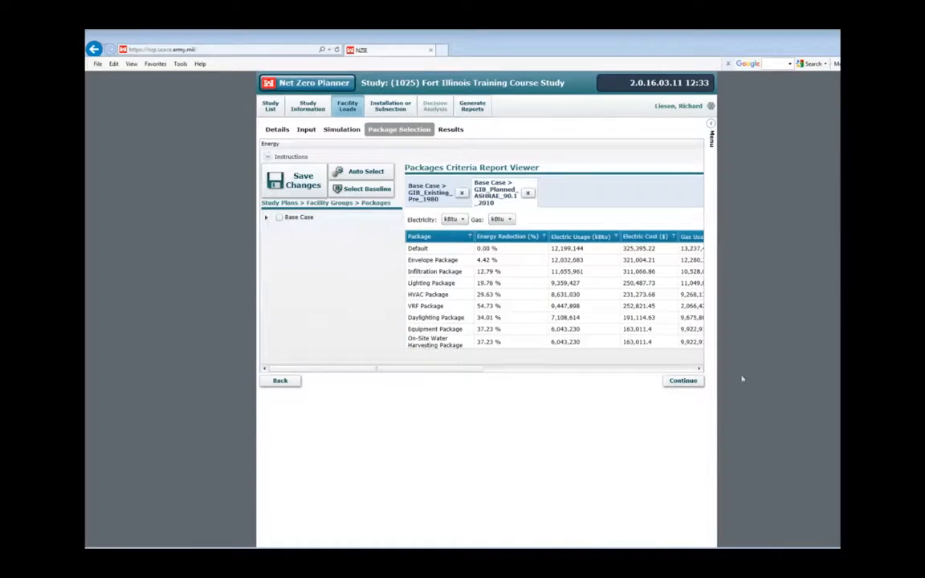
Proceed to the facility Results and display the Site Summary energy report in the enlarged view.
left_click(687, 380)
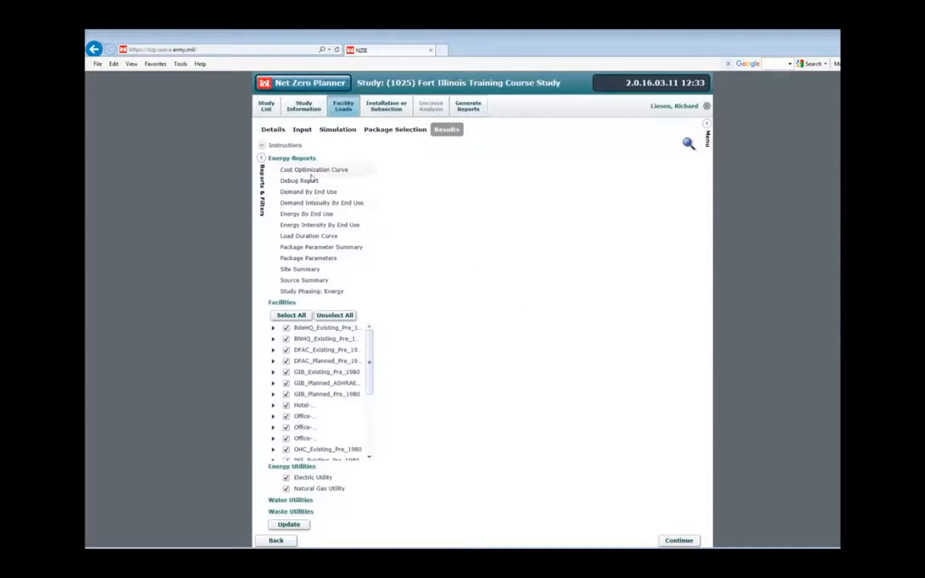
left_click(308, 270)
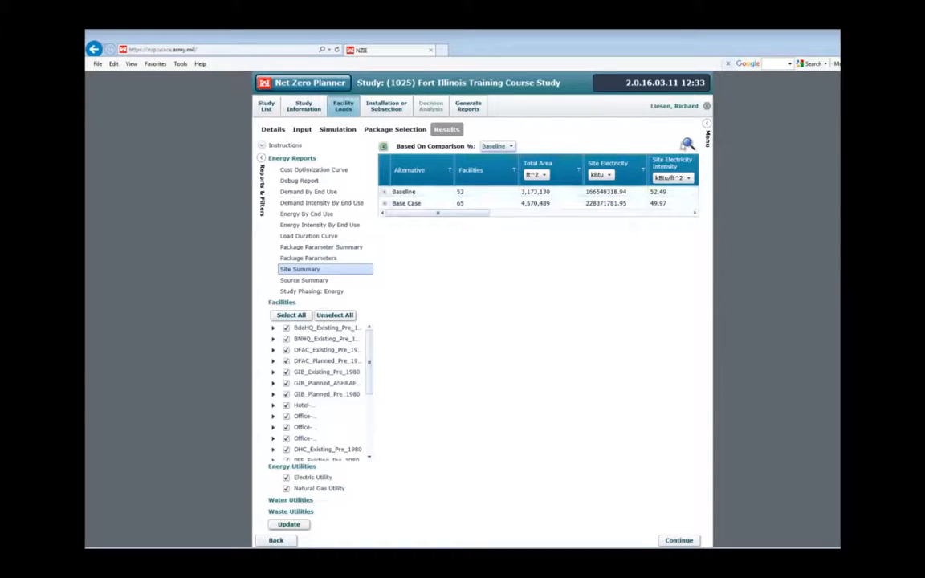
left_click(688, 143)
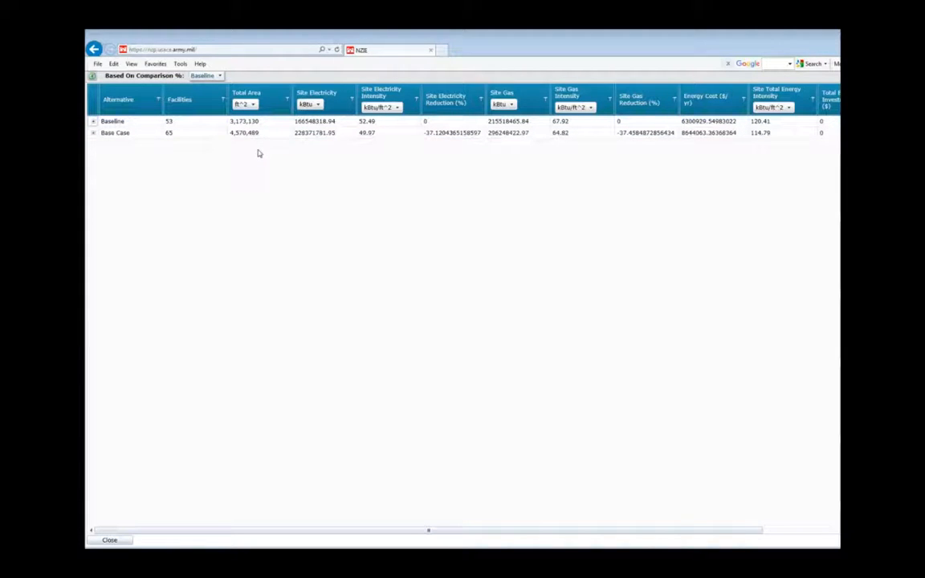
Examine the Base Case's site energy breakdown by facility group, collapse it and close the enlarged report.
left_click(94, 133)
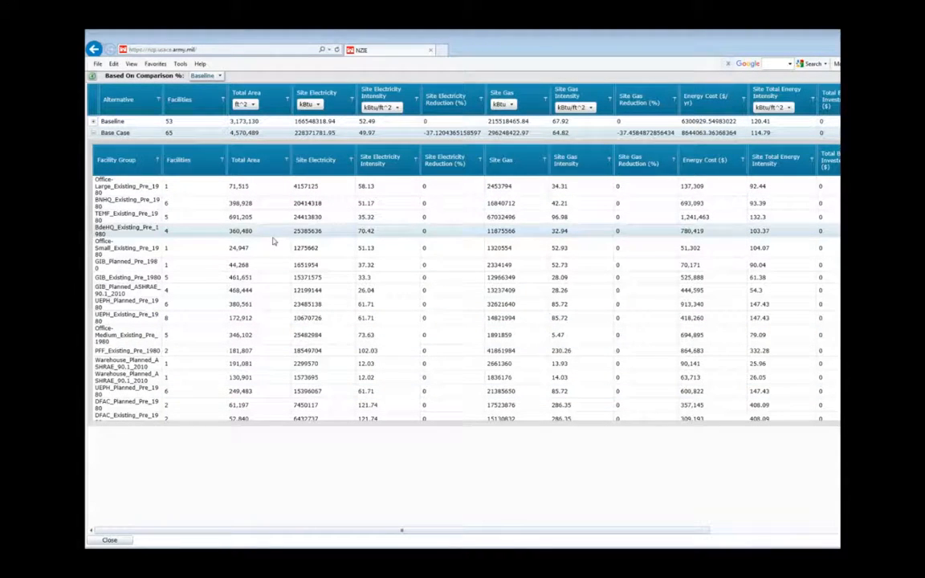
scroll(259, 283, "down", 3)
scroll(259, 282, "up", 3)
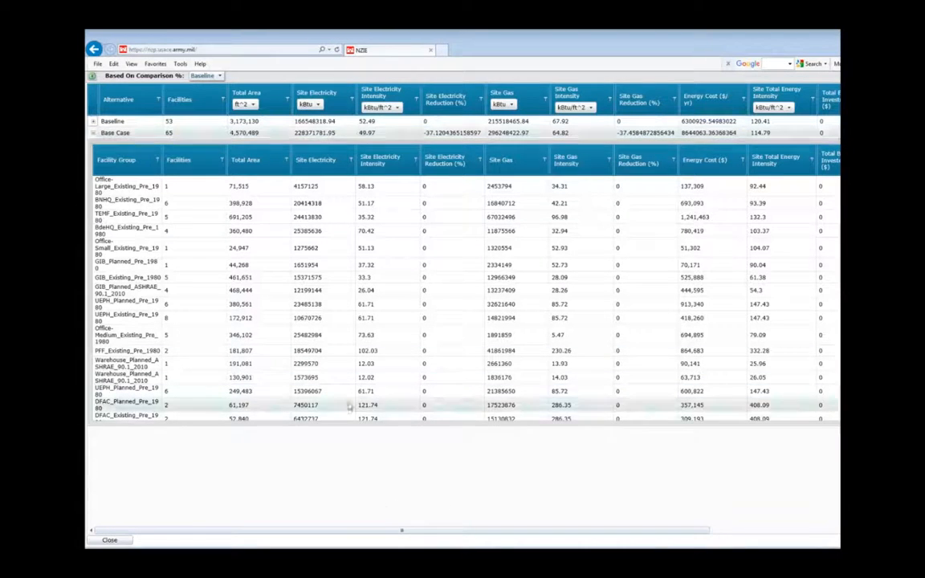
left_click(93, 133)
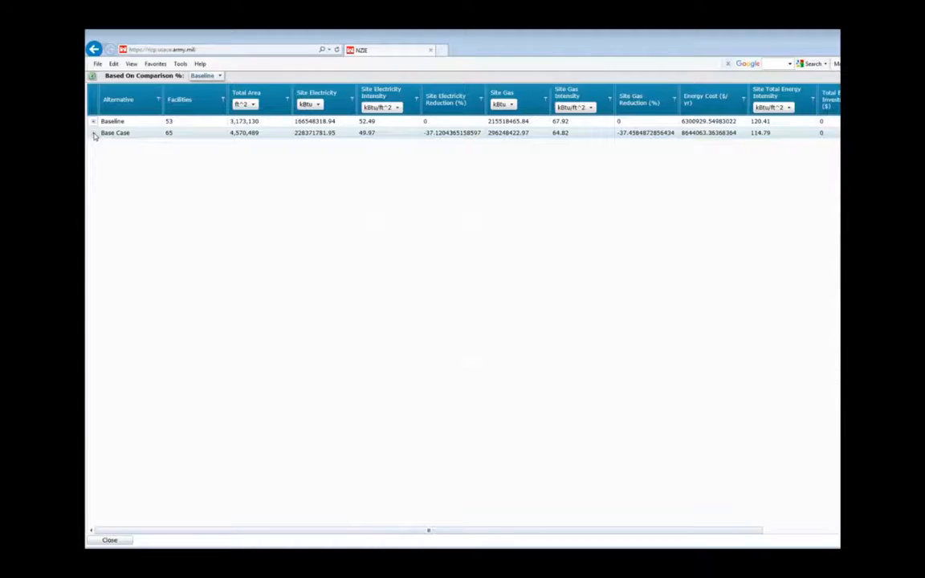
left_click(110, 540)
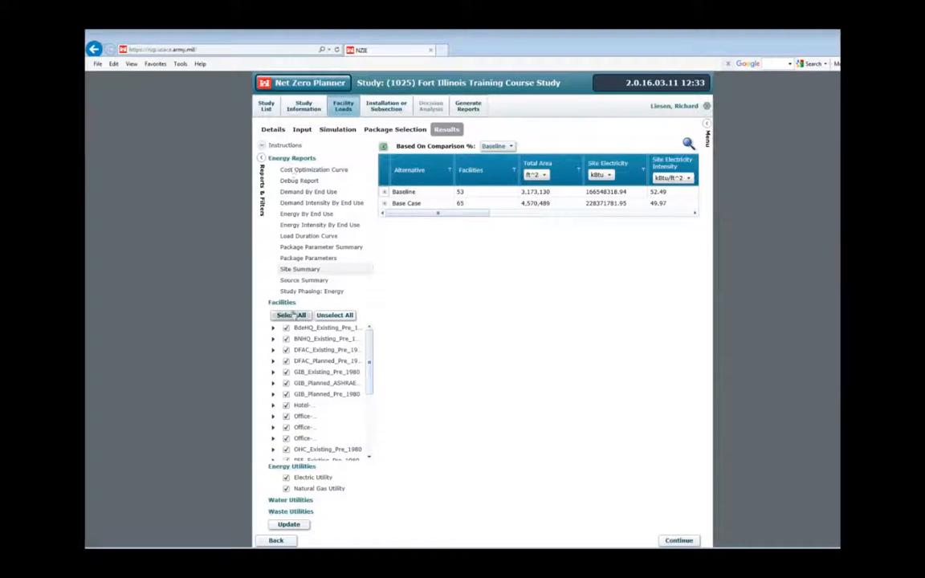